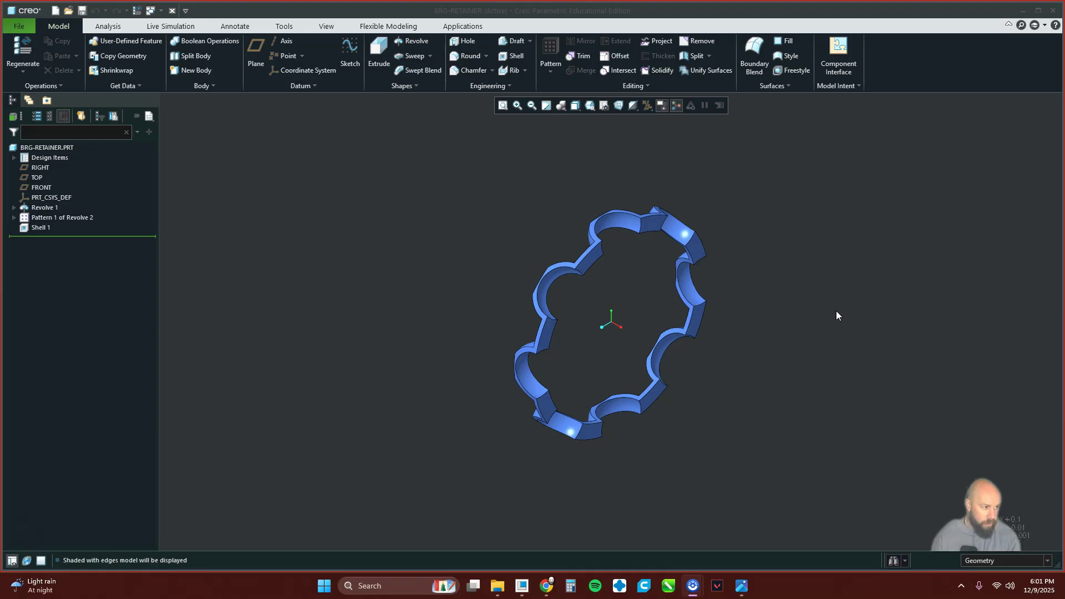
Create a new solid part named BEARING-RETAINER from the default template and display its datum planes
click(756, 367)
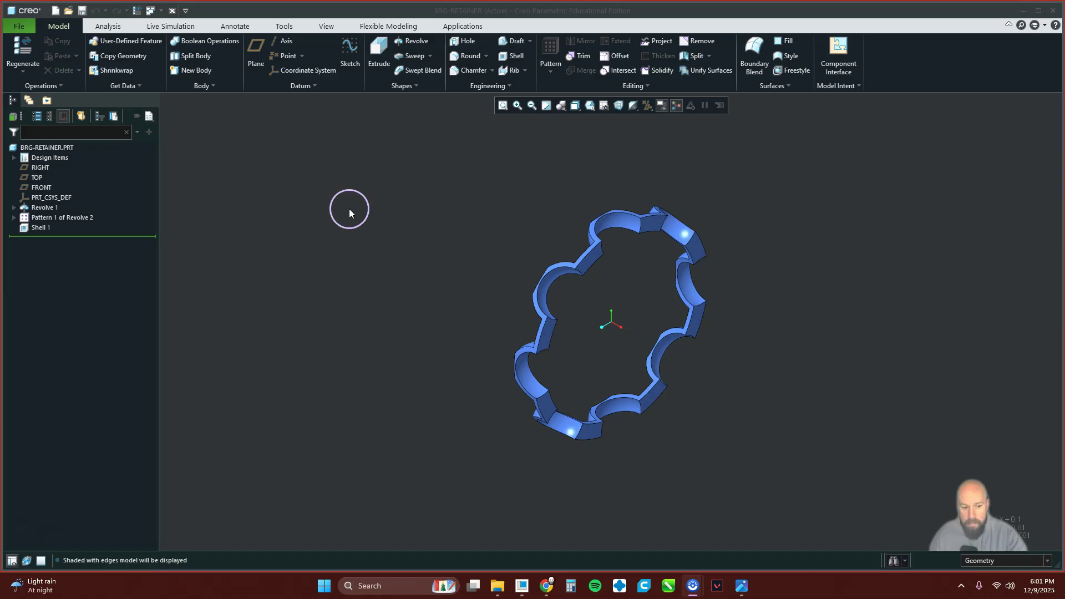
click(56, 11)
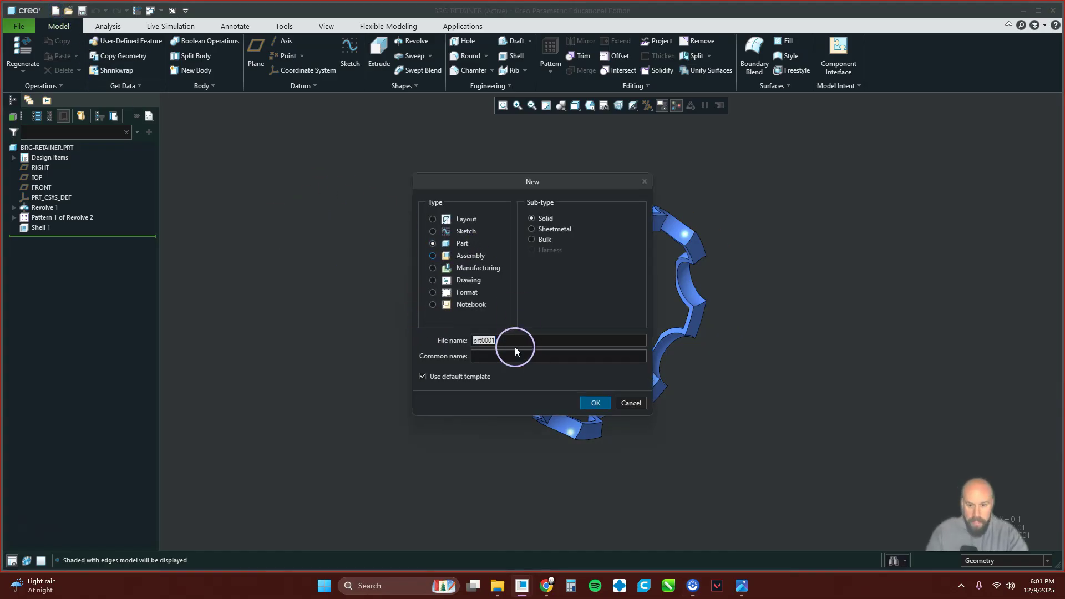
text(BEARING-RETAINER)
key(Return)
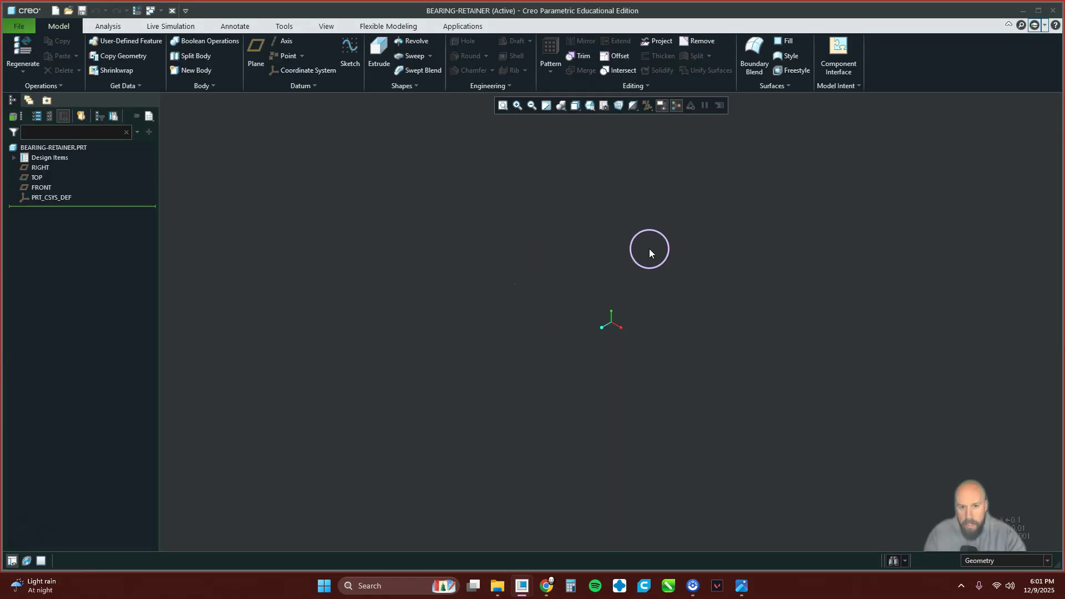
click(647, 106)
click(664, 122)
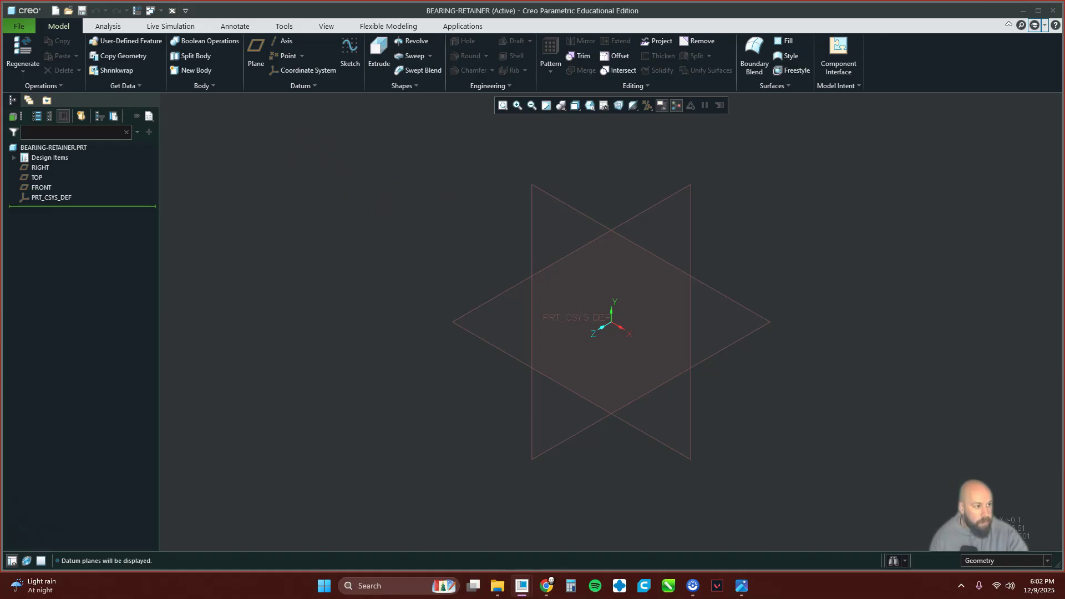
Check the bearing retainer drawing in the image viewer, and start a Revolve with its sketch on the FRONT datum plane, viewed straight on
key(alt+Tab)
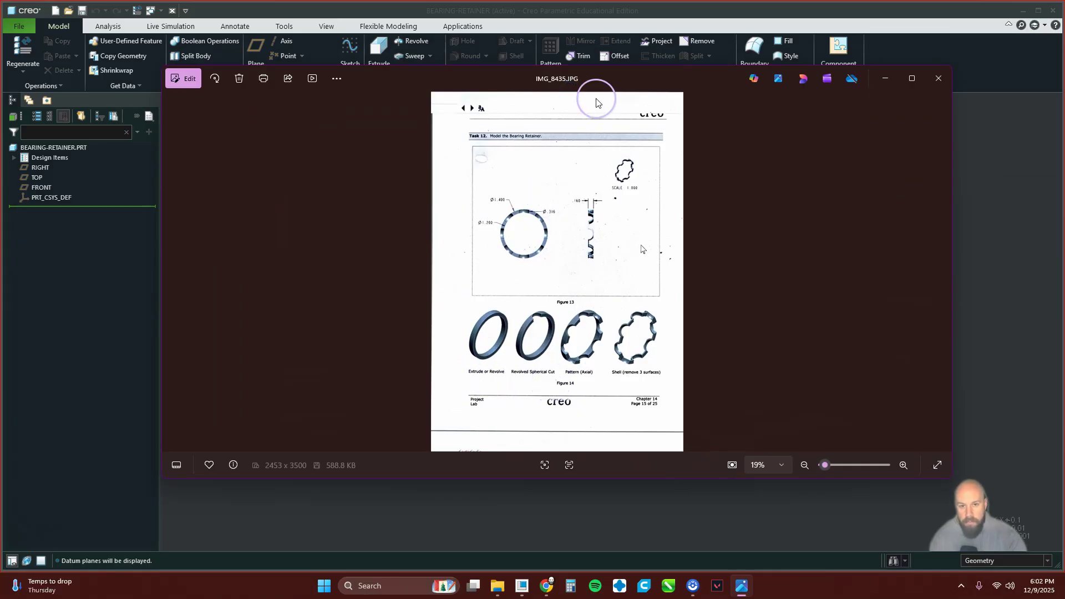
key(alt+Tab)
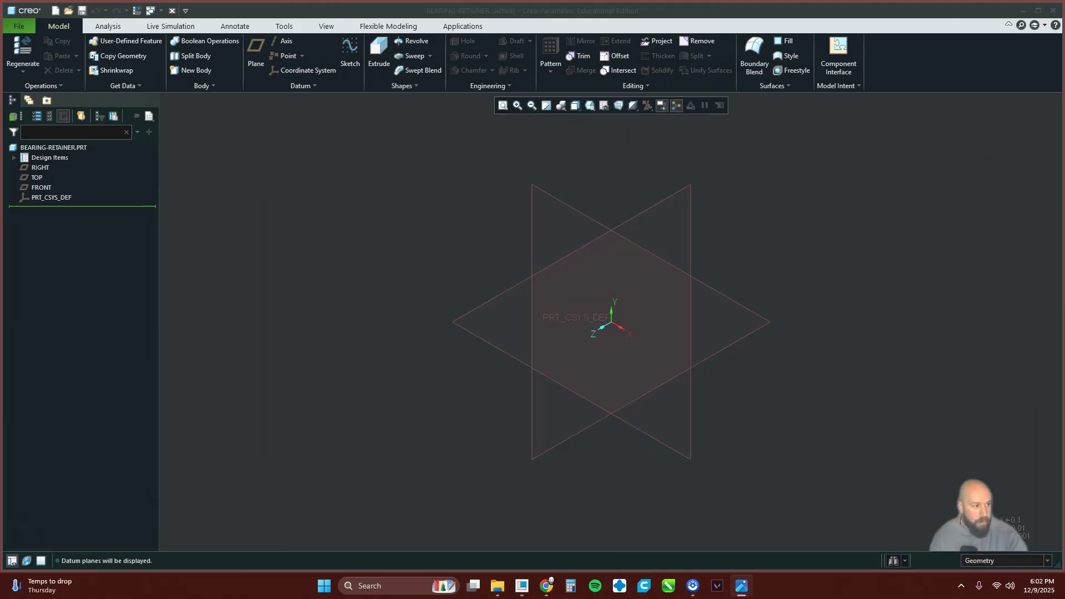
click(357, 244)
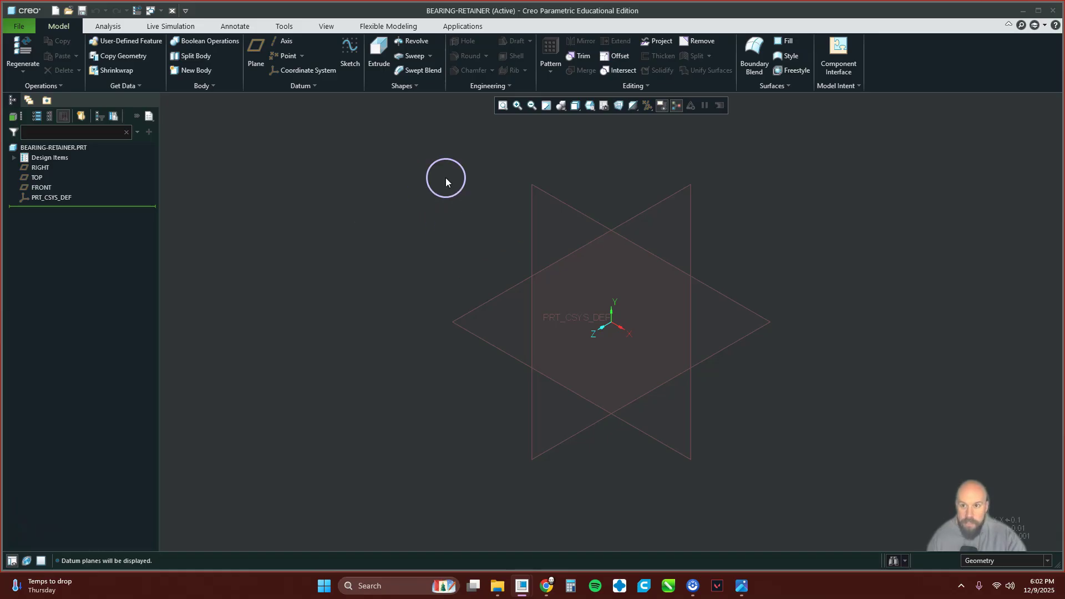
click(415, 47)
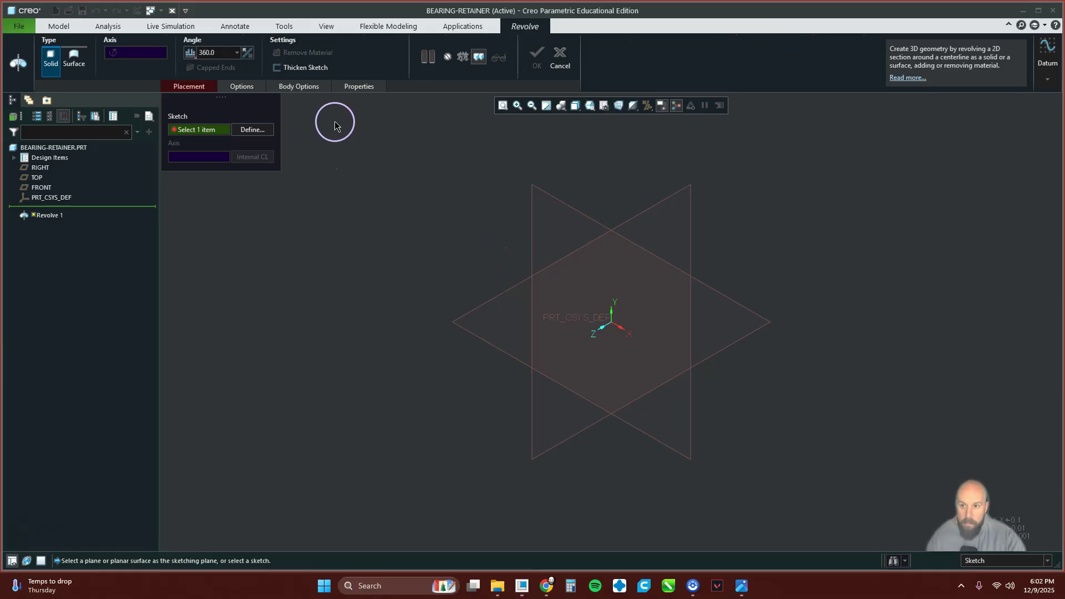
click(256, 131)
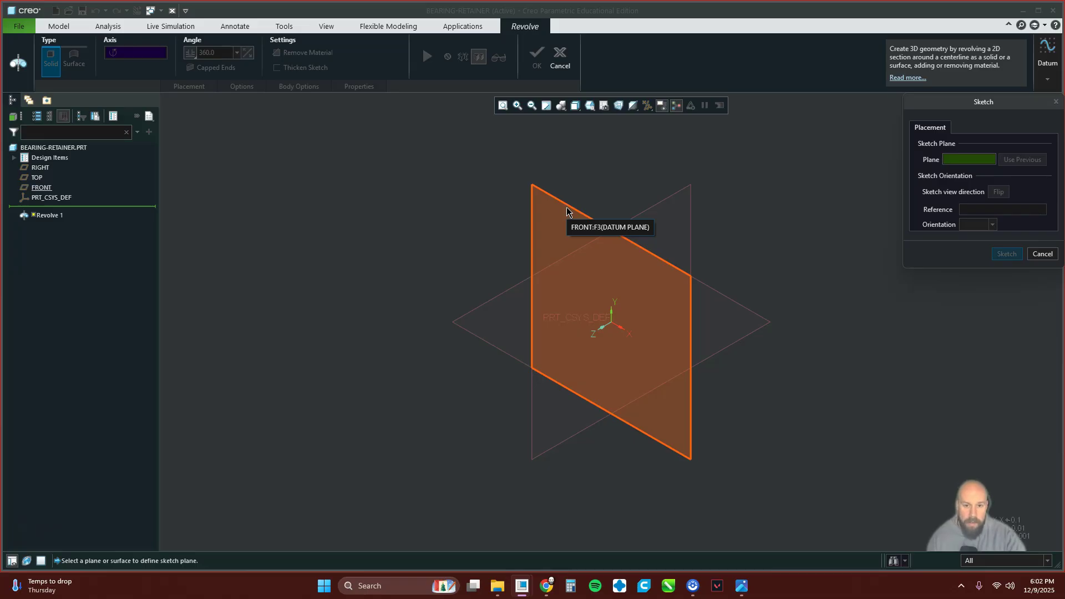
click(566, 211)
click(791, 208)
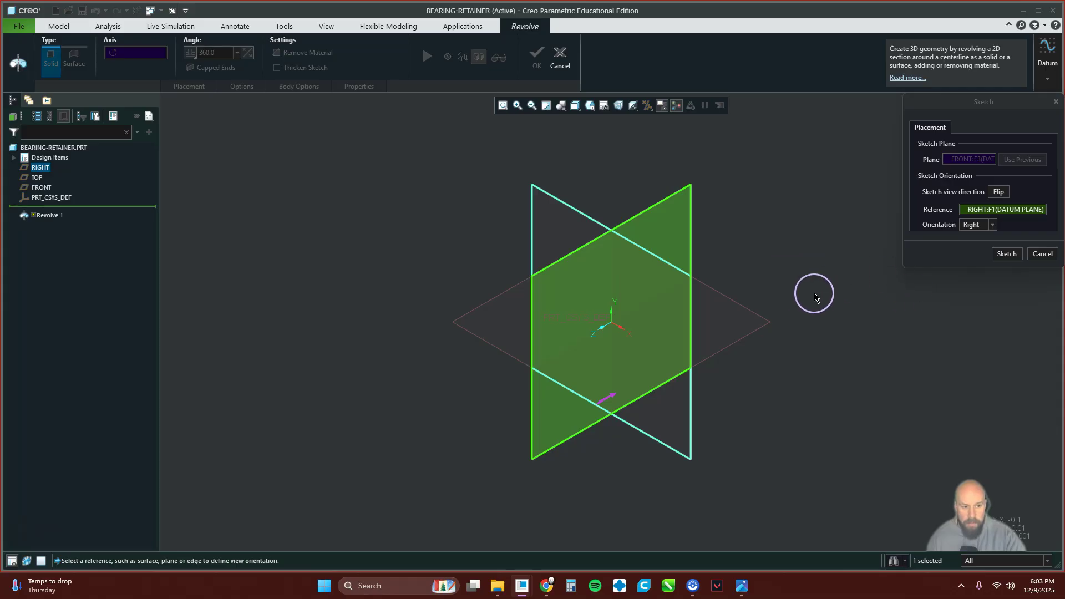
click(1008, 254)
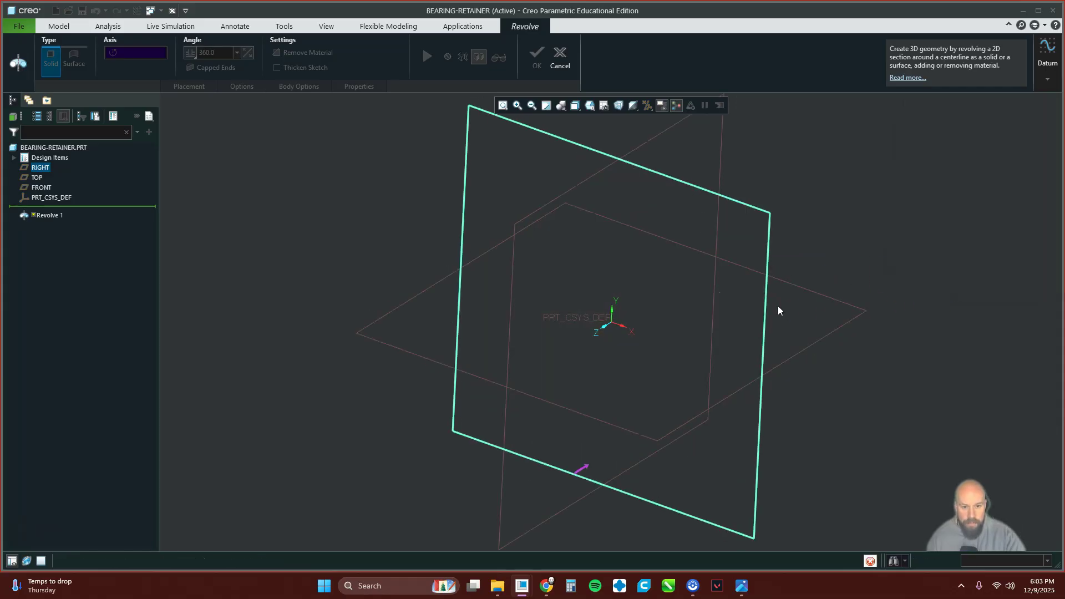
key(ctrl+d)
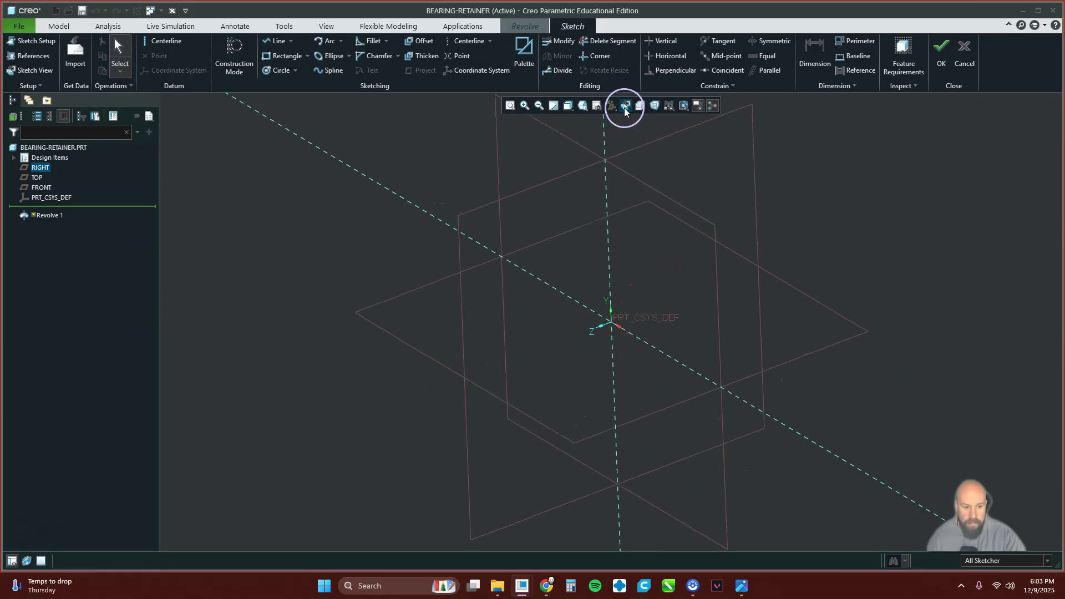
click(627, 108)
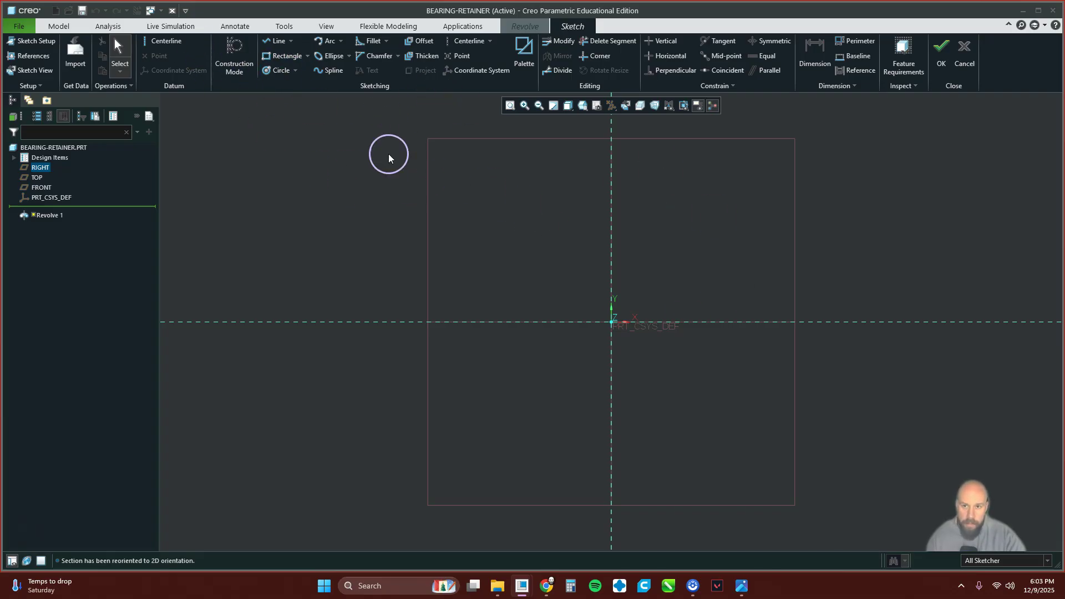
Draw a horizontal datum centerline through the origin as the axis of revolution
click(163, 44)
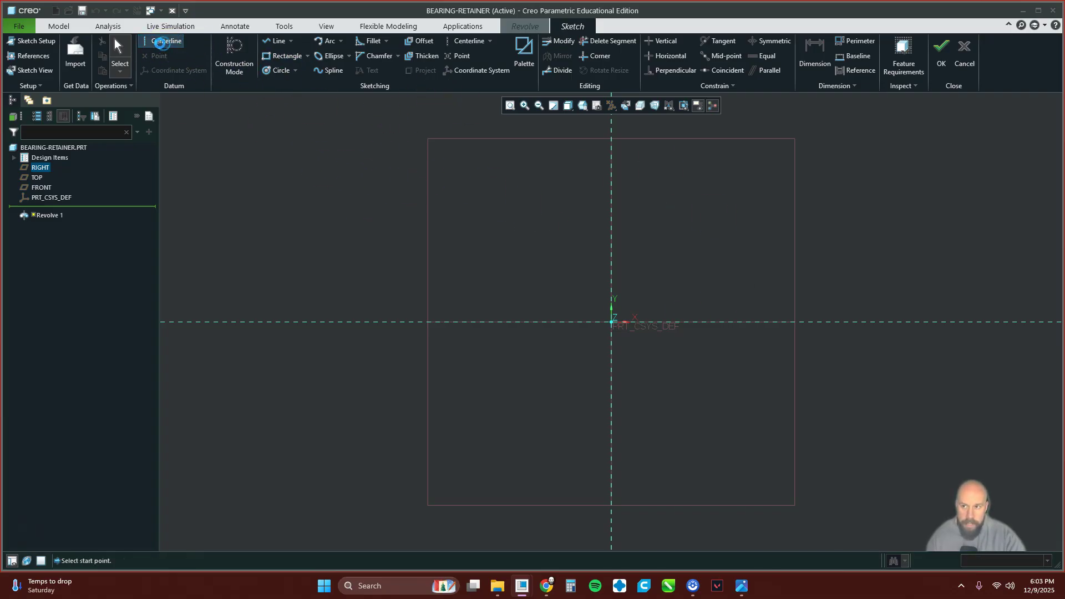
click(613, 325)
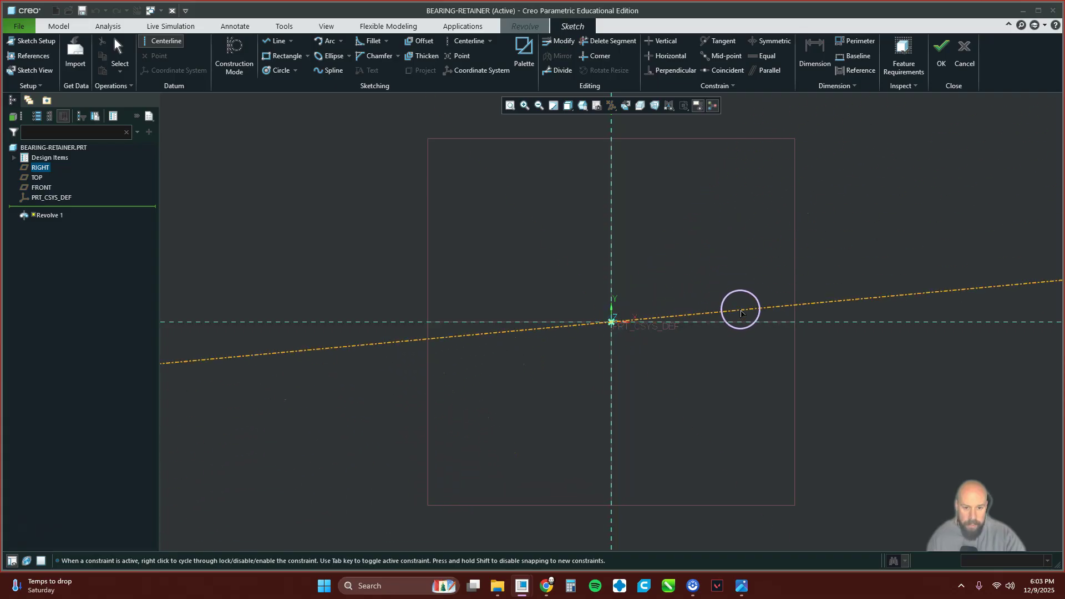
click(745, 324)
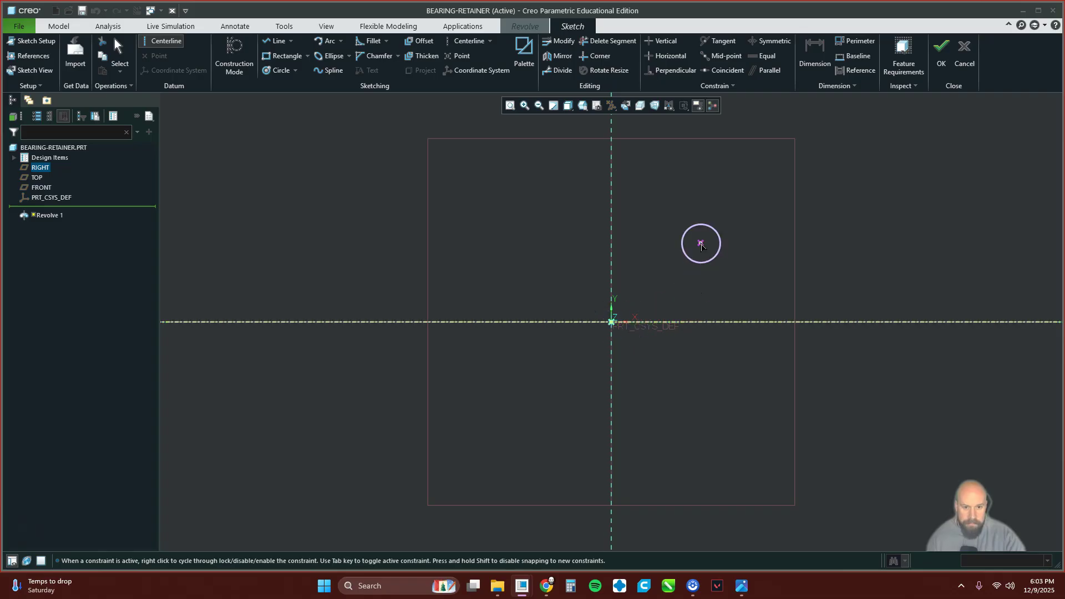
middle_click(701, 245)
middle_click(645, 232)
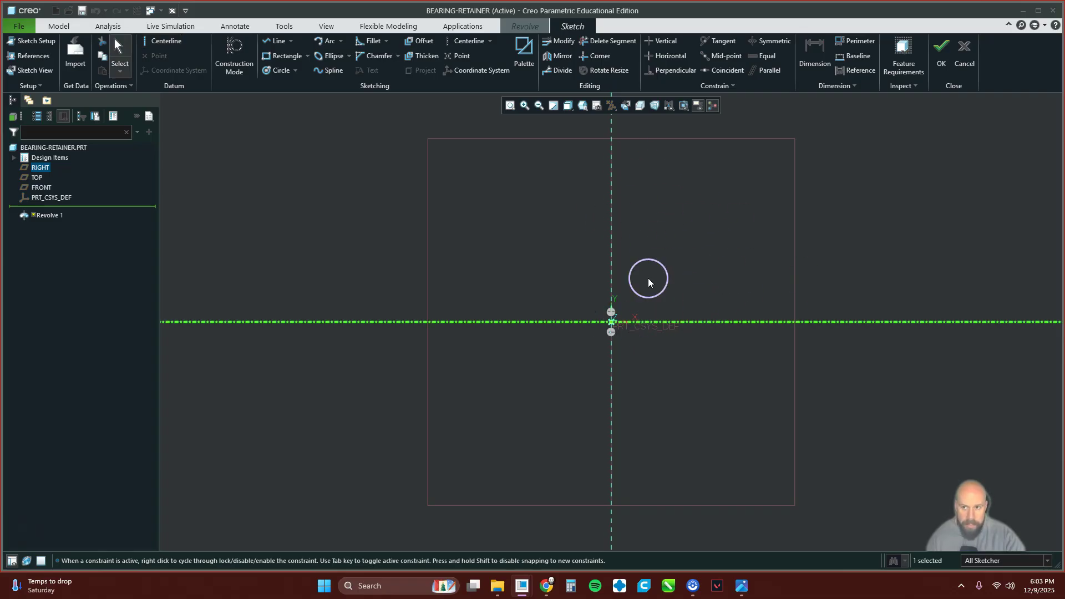
Sketch a rectangle about 112 wide above the centerline, with one side on the vertical reference
click(278, 58)
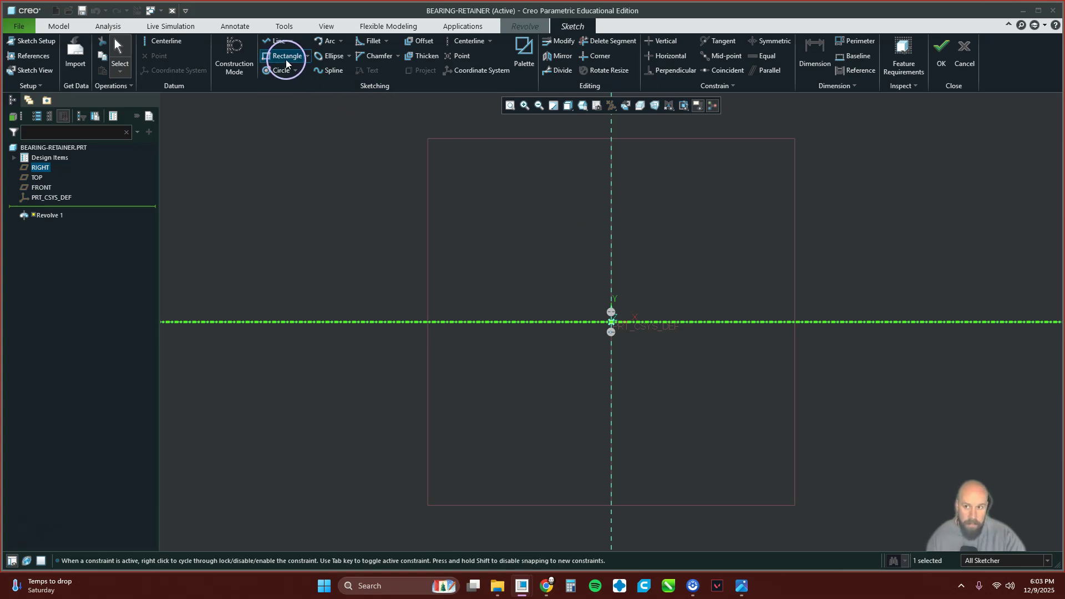
click(285, 59)
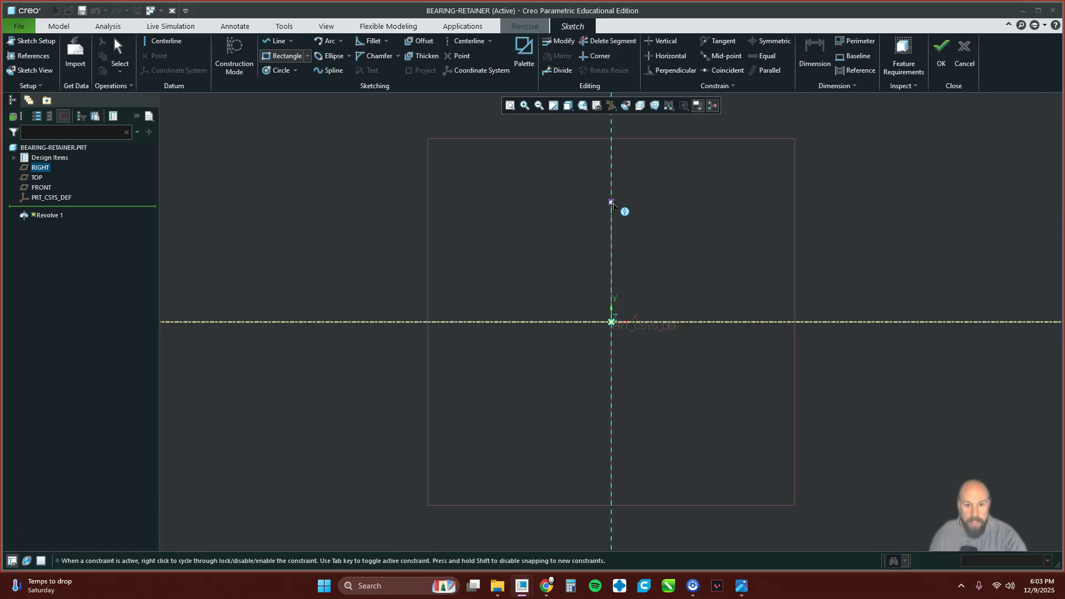
click(611, 201)
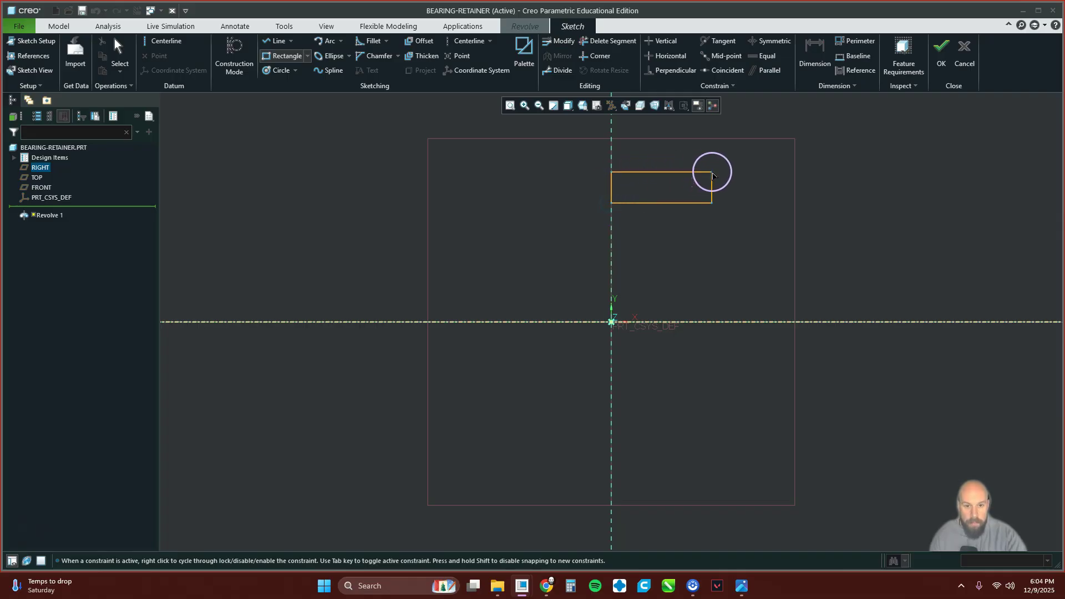
click(673, 300)
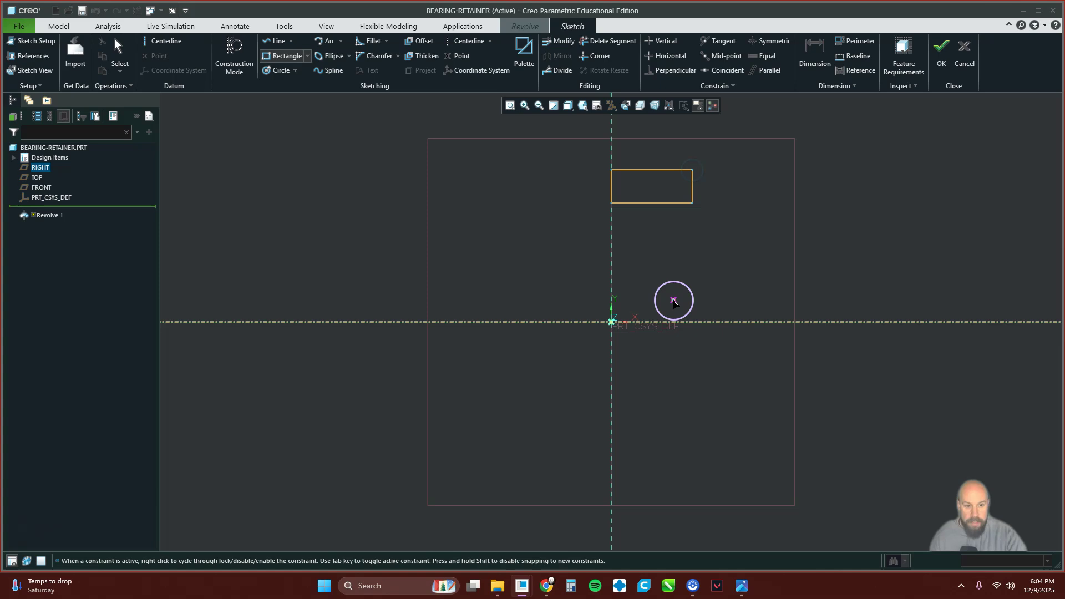
middle_click(741, 233)
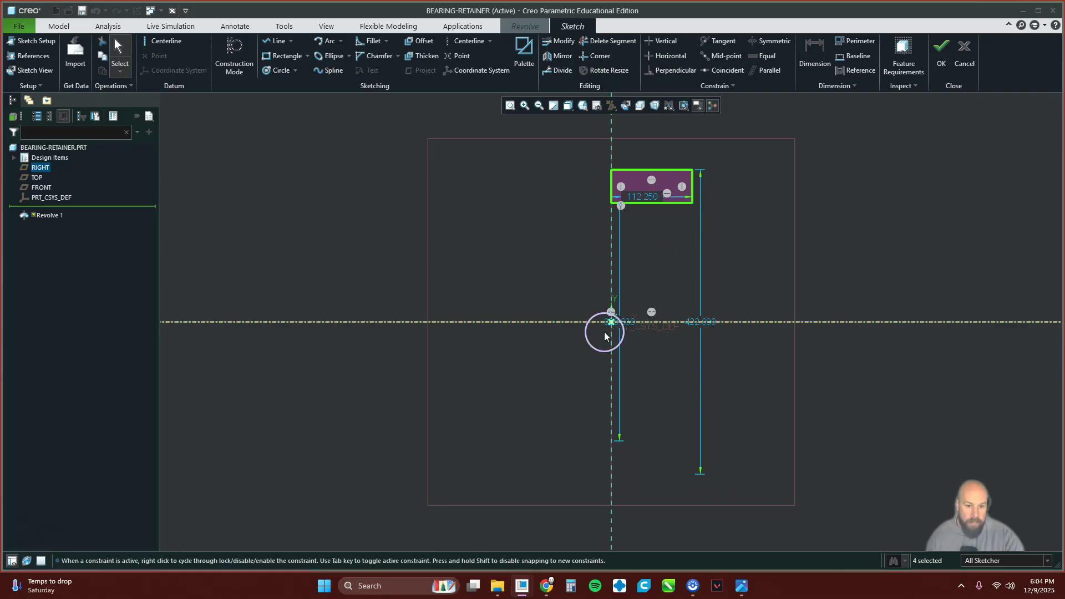
Dimension the outer diameter from the rectangle's upper edge about the centerline and set it to 1.4
click(669, 71)
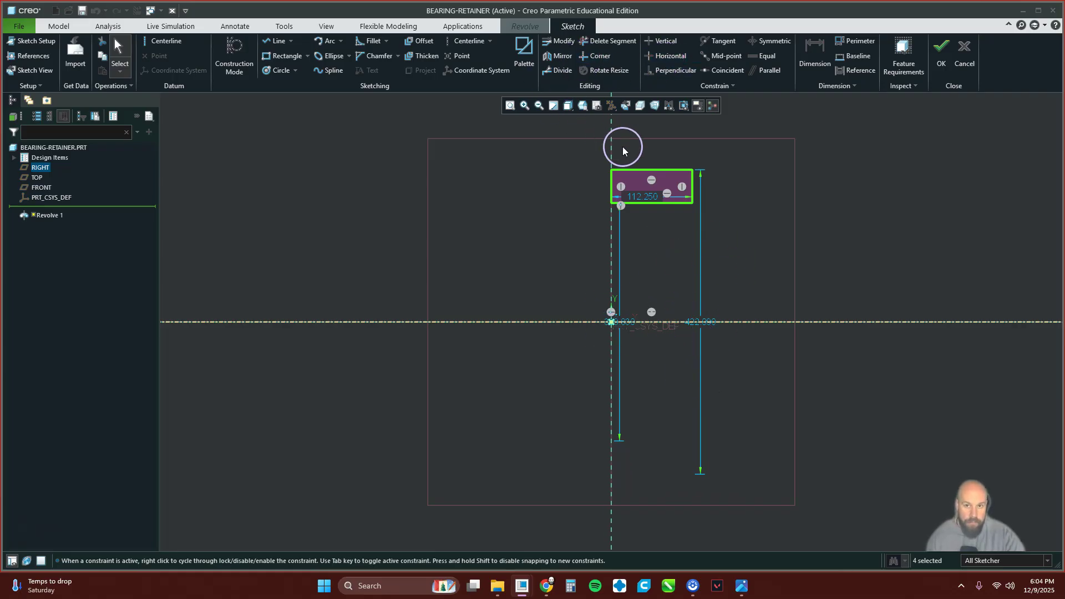
click(820, 54)
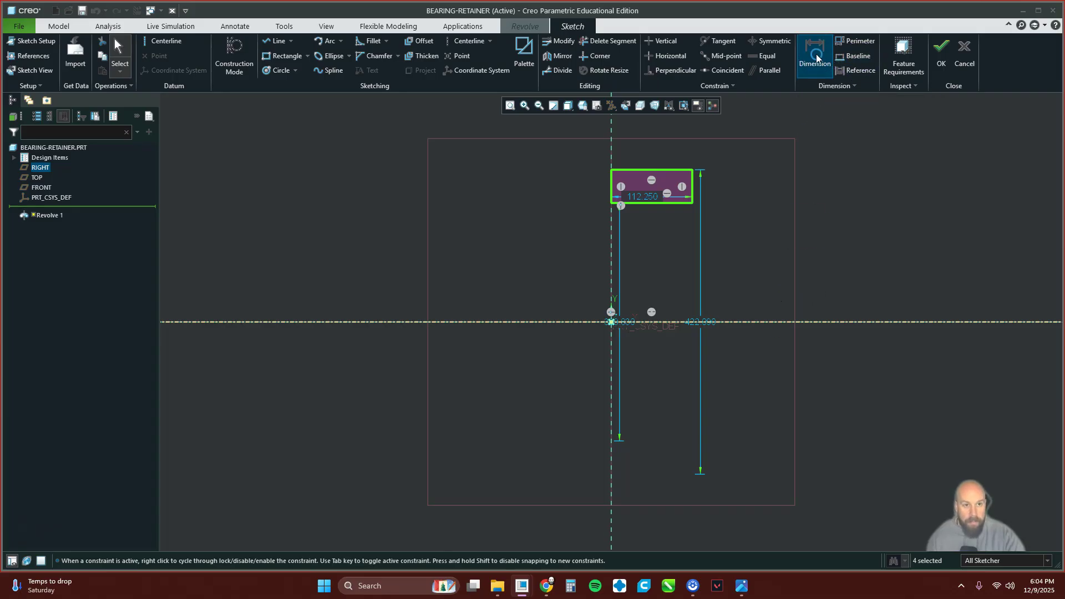
click(666, 171)
click(758, 323)
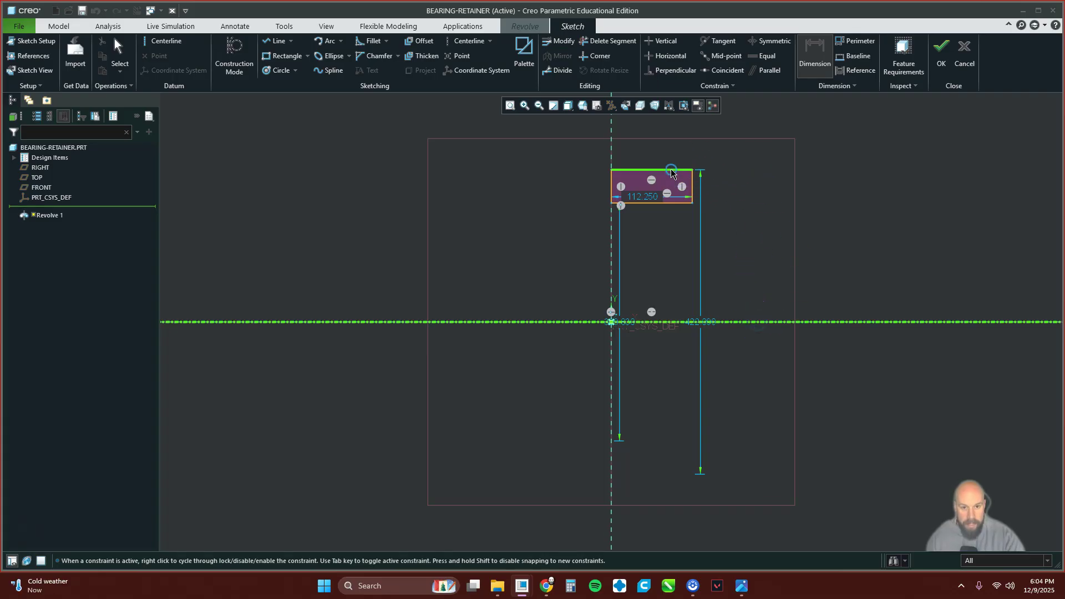
middle_click(751, 254)
click(811, 260)
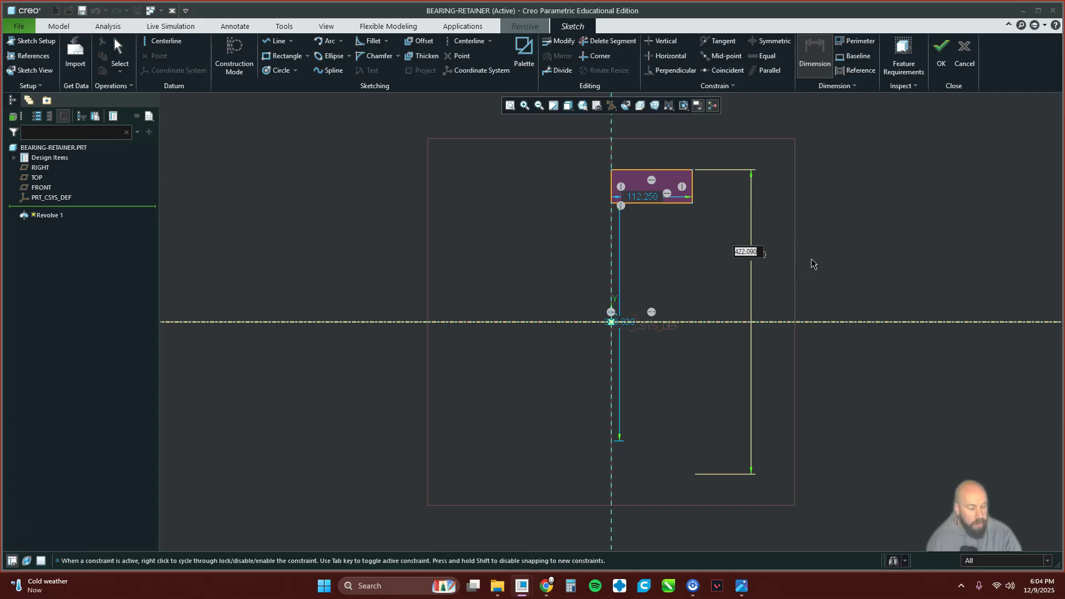
text(1.4)
key(Return)
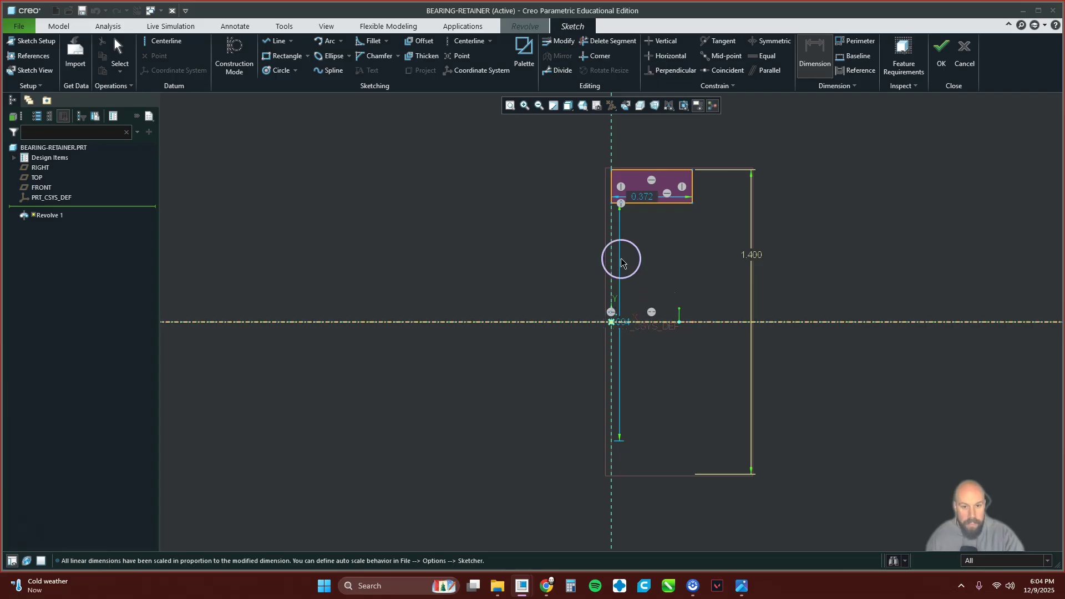
Dimension the inner diameter from the rectangle's lower edge about the centerline and set it to 1.2
click(638, 203)
click(659, 327)
middle_click(549, 265)
text(1)
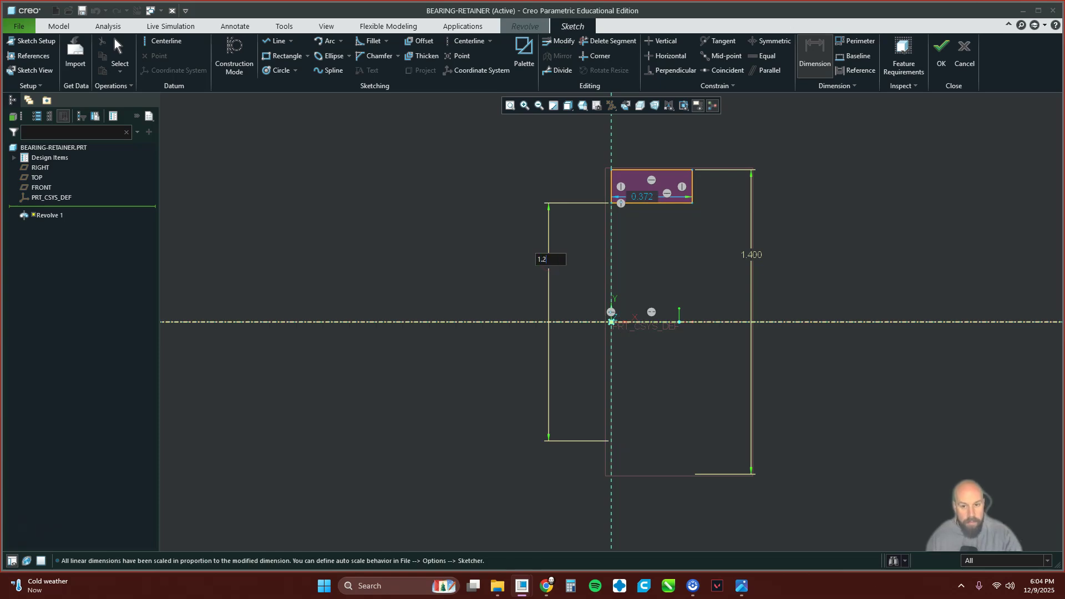
text(.2)
key(Return)
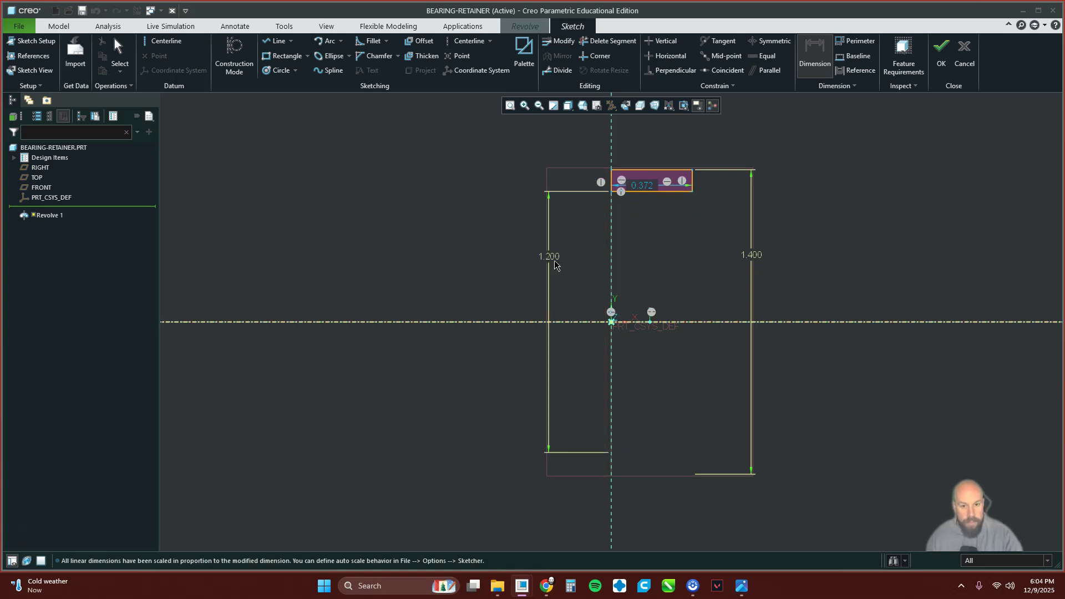
Dimension the rectangle's width along its upper edge and set it to 0.16
click(658, 170)
middle_click(705, 154)
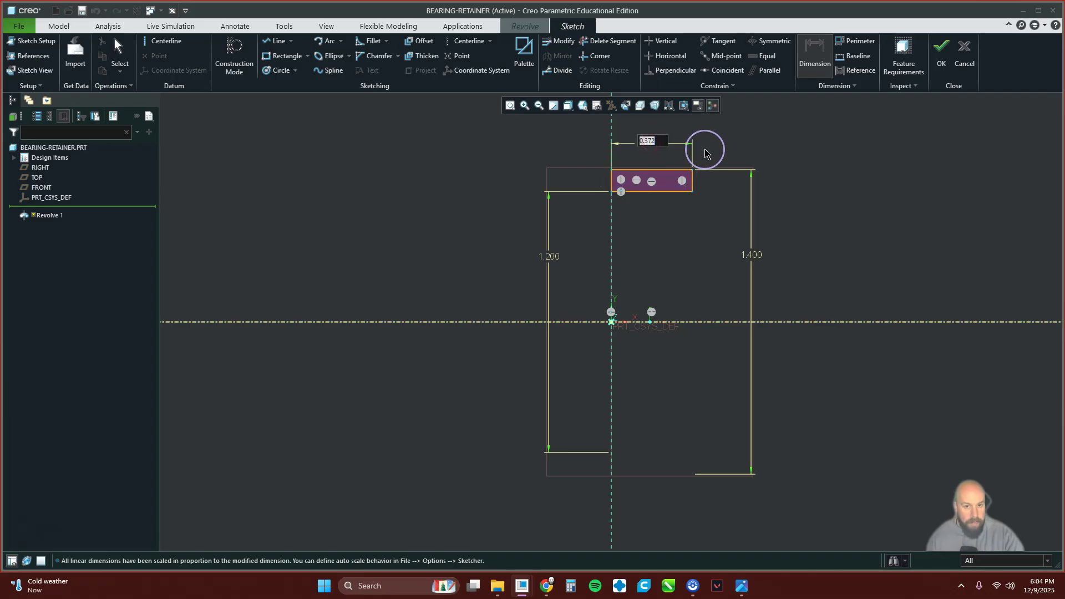
text(.16)
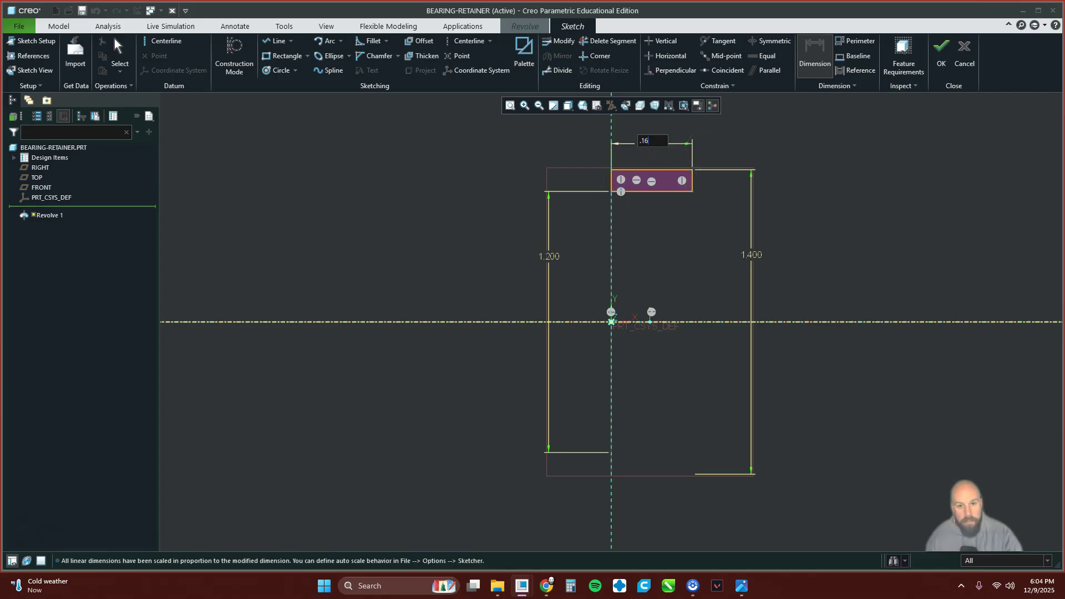
key(Return)
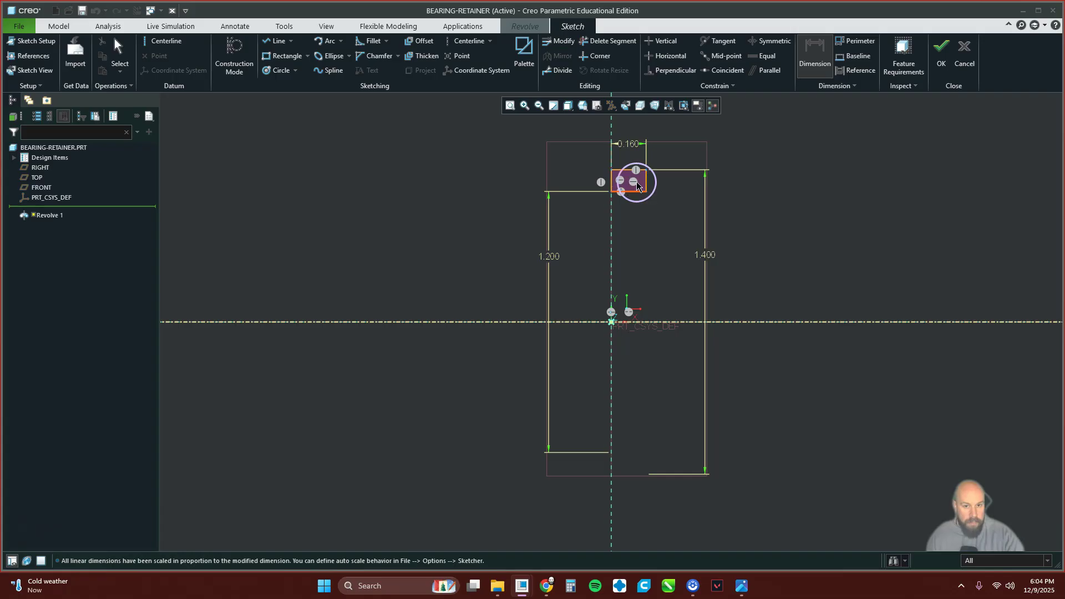
Finish the sketch and complete the 360° solid revolve around the internal centerline to form the ring
click(941, 63)
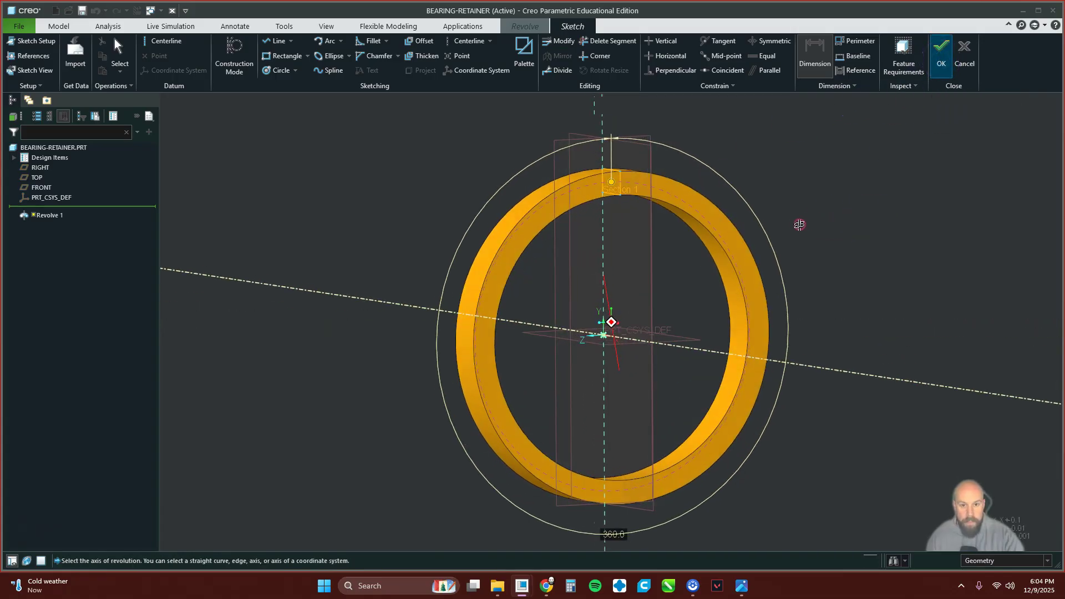
click(814, 253)
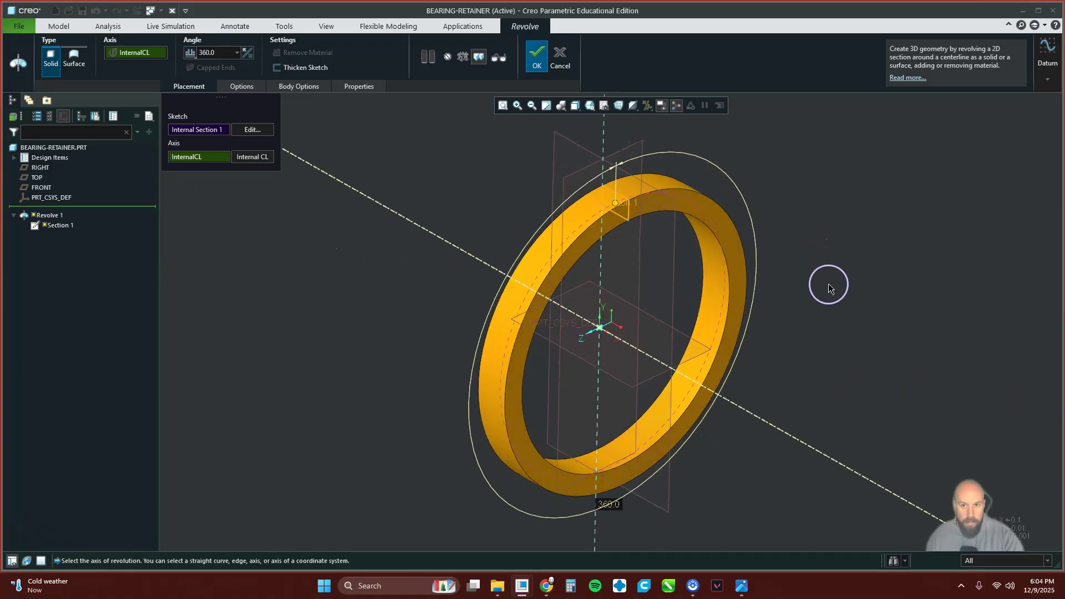
middle_click(814, 318)
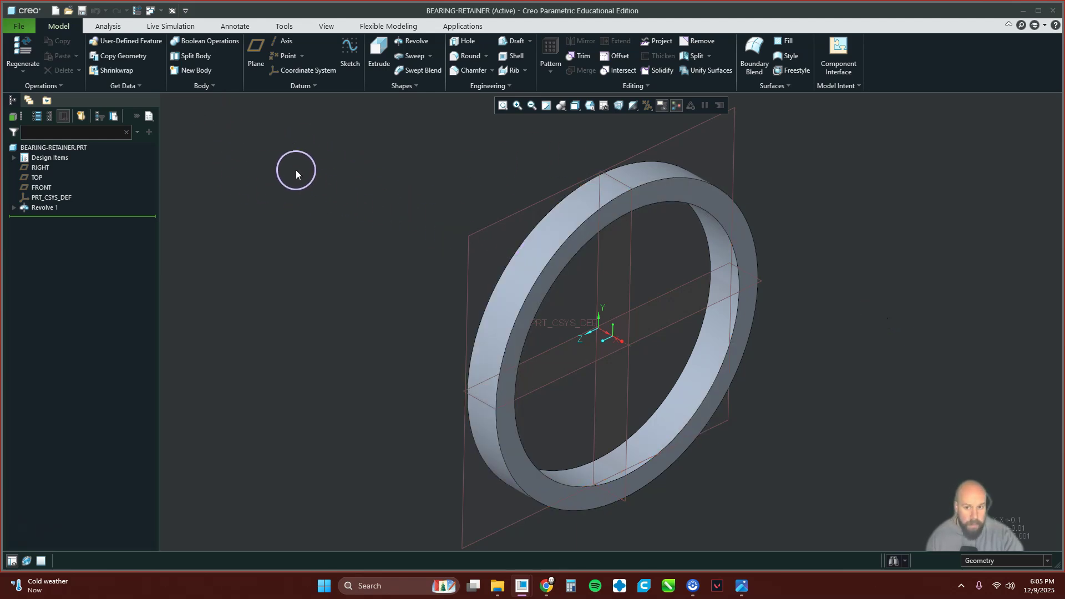
Start a 360° revolved cut that removes material, sketching on the FRONT plane, and display the model as wireframe
click(416, 41)
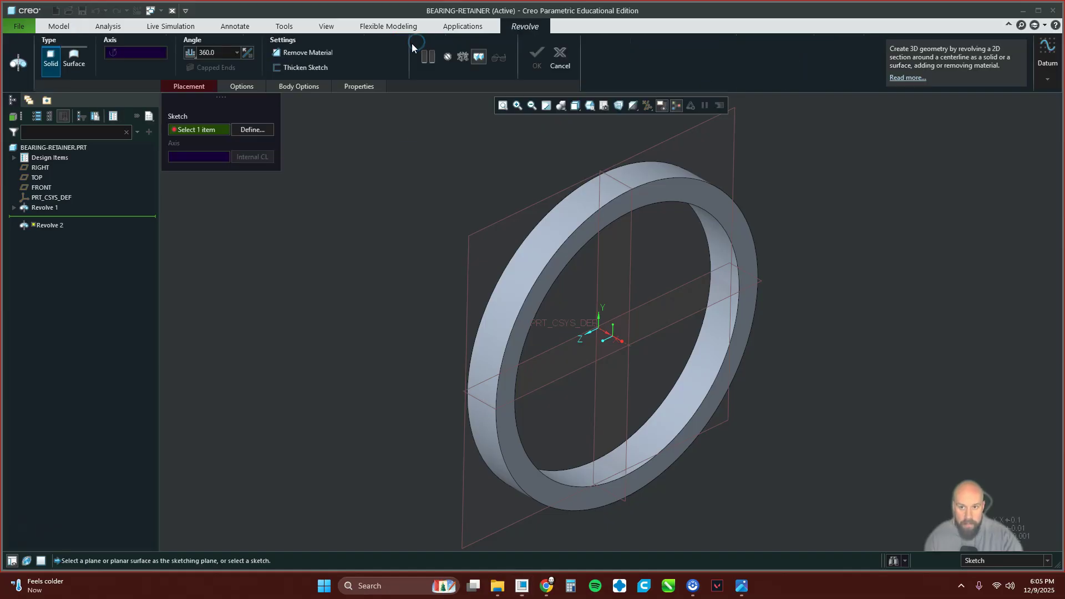
click(630, 244)
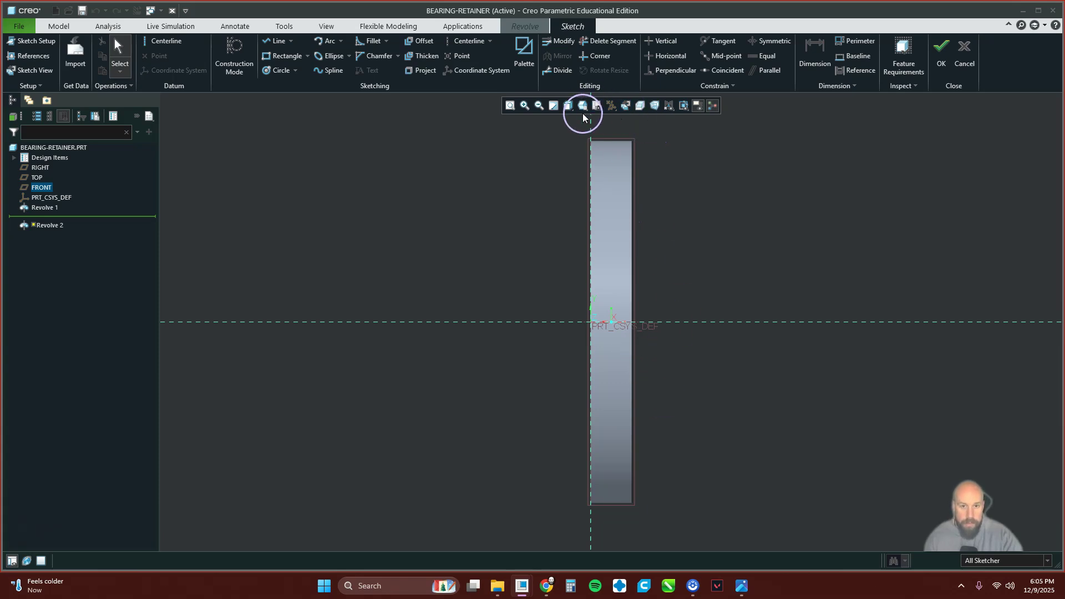
click(567, 107)
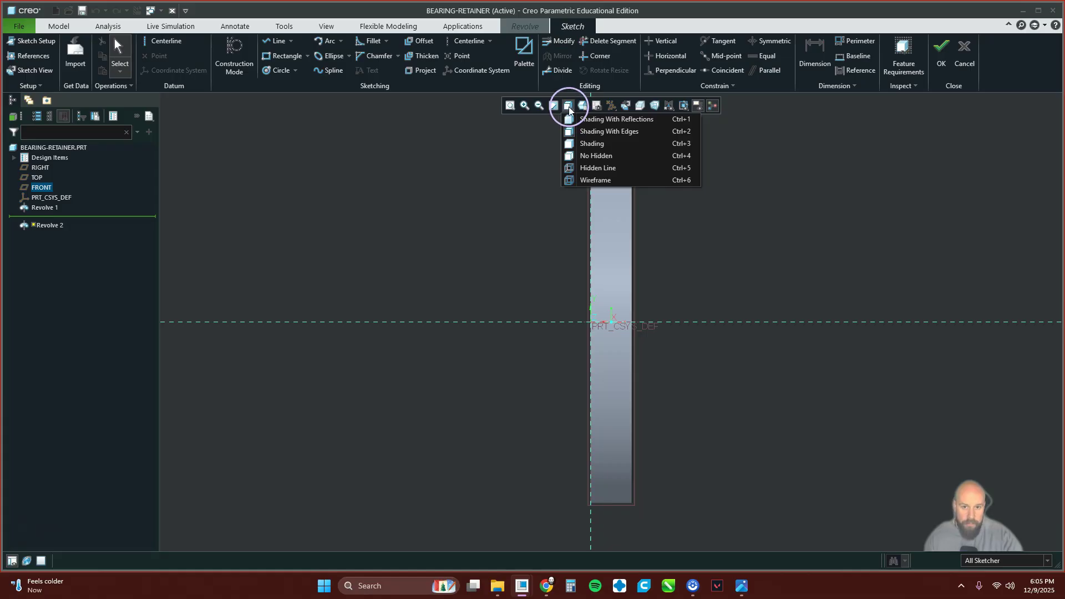
click(607, 182)
scroll(623, 189, up, 5)
scroll(645, 191, up, 1)
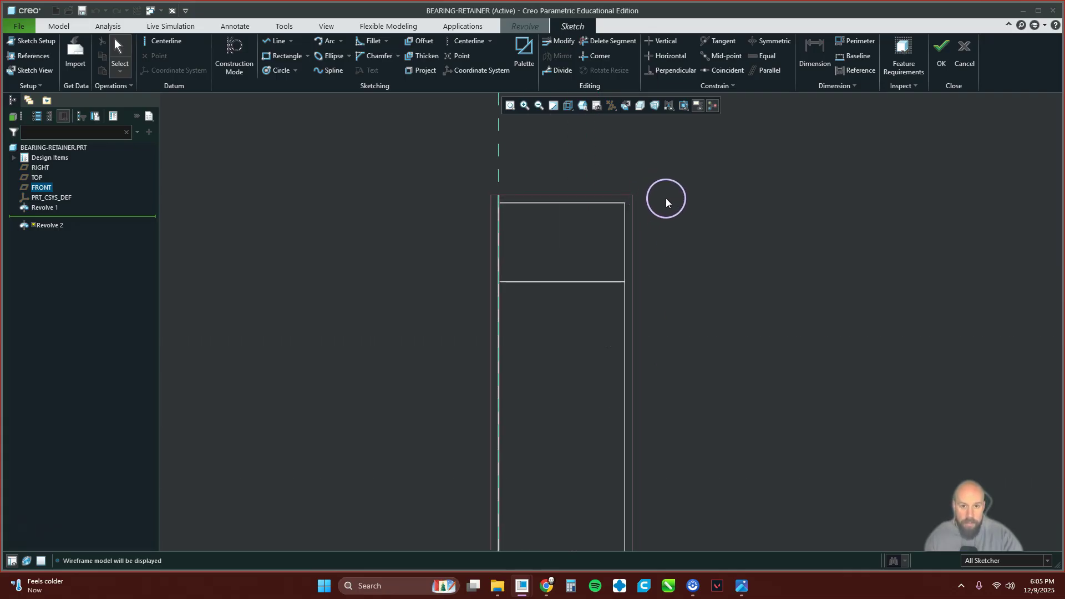
Add the ring's right side face and its upper outer and inner silhouette edges as sketch references
right_click(666, 200)
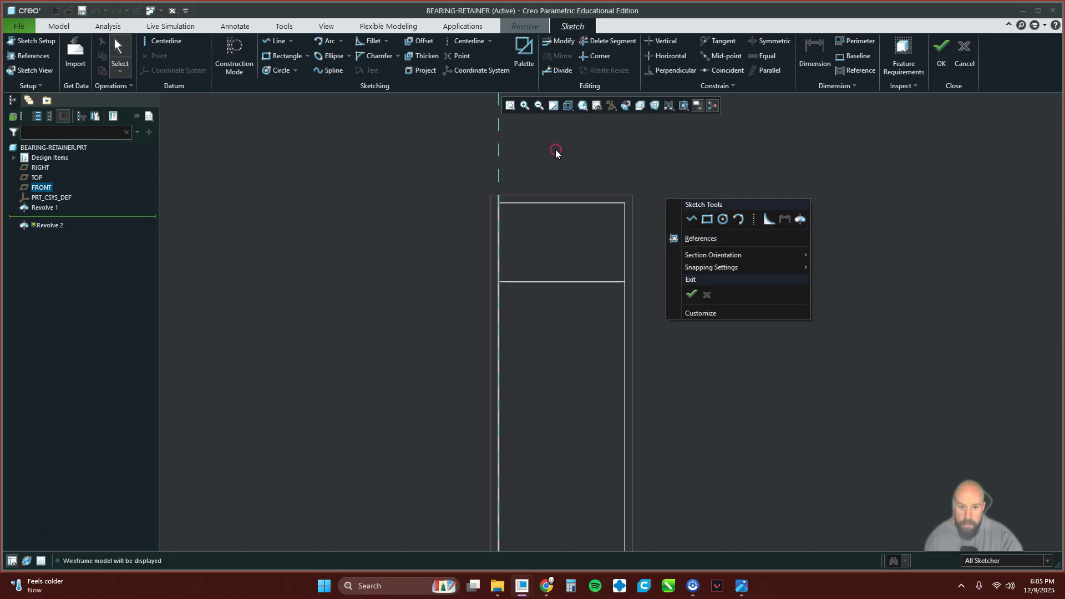
click(720, 243)
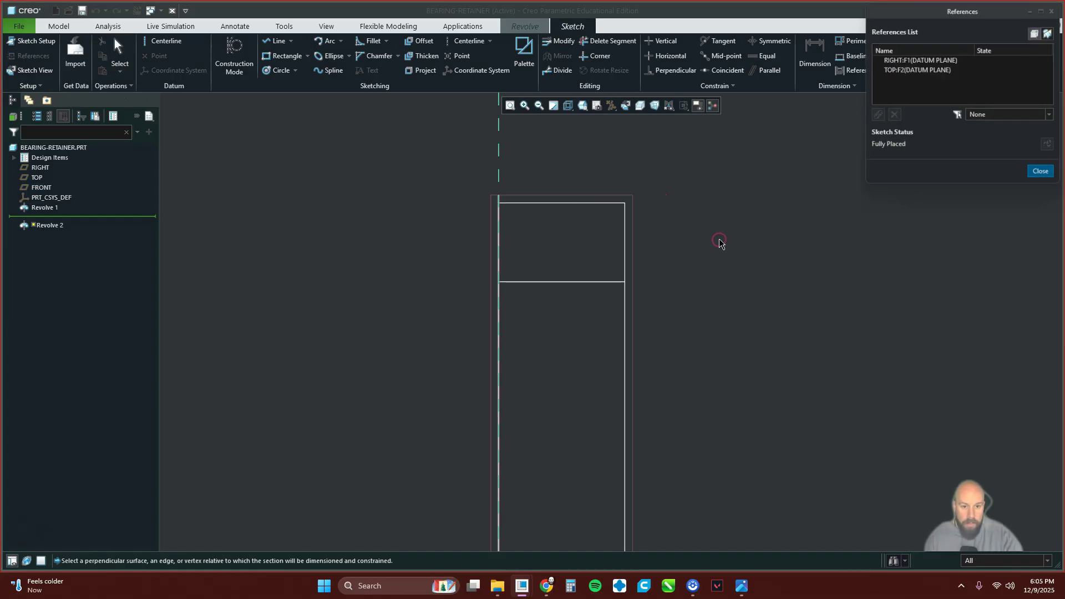
click(626, 235)
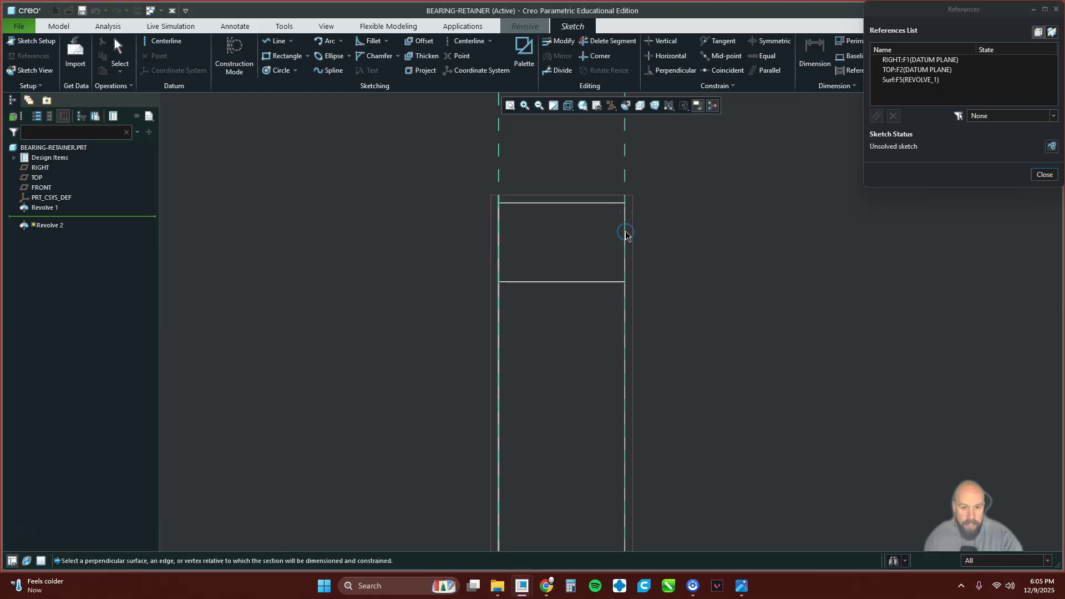
click(587, 204)
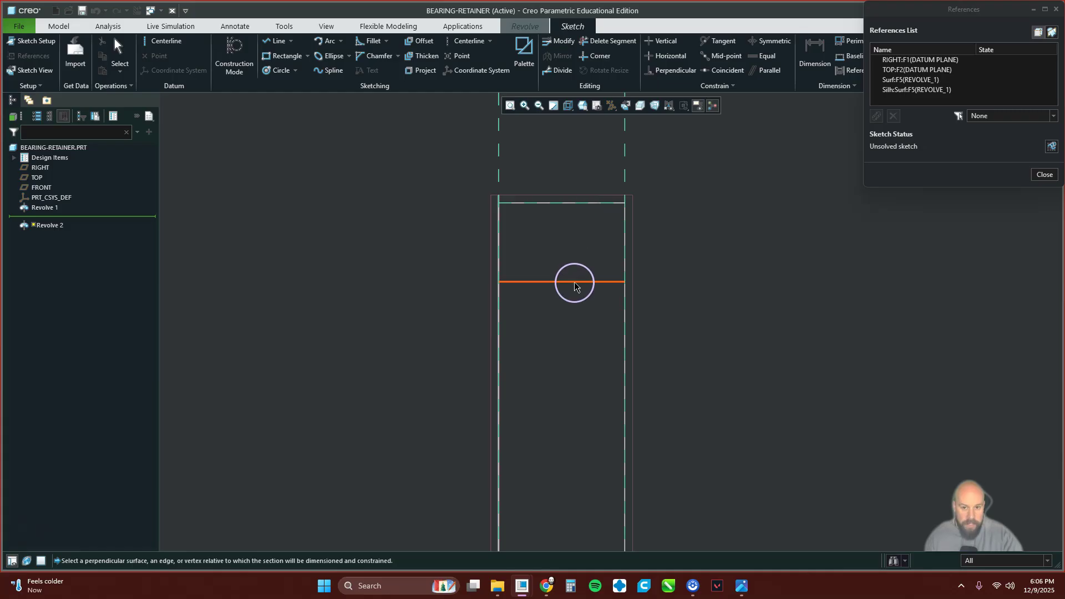
click(575, 283)
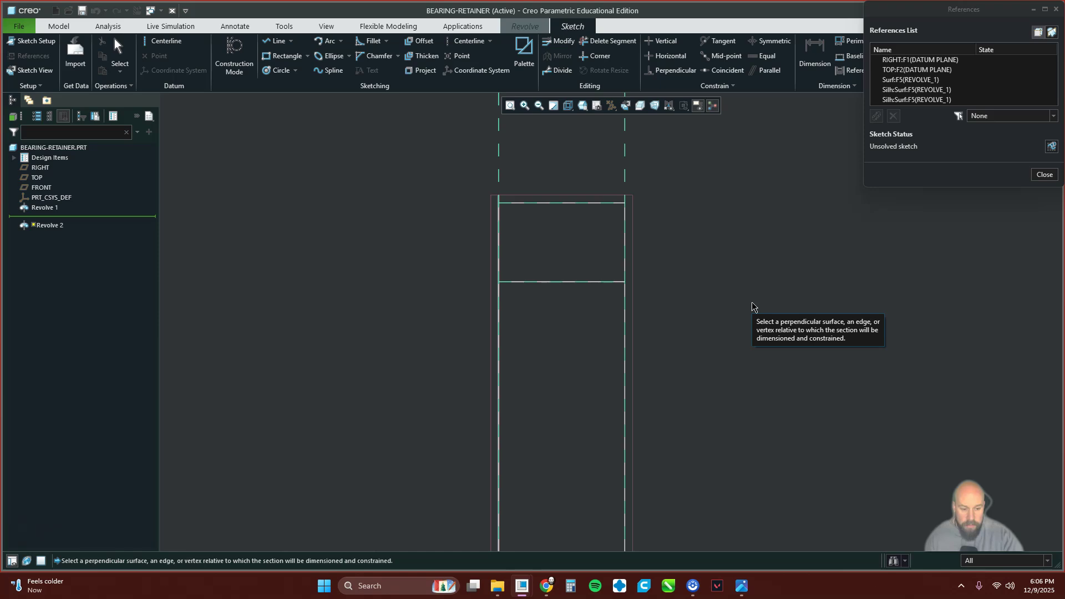
click(1043, 177)
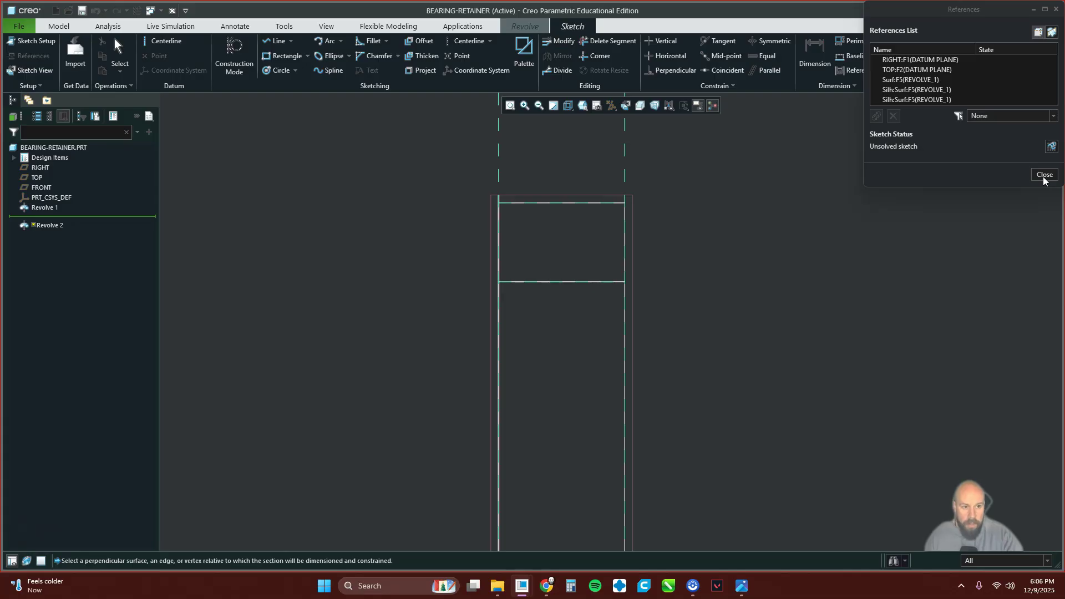
click(1041, 177)
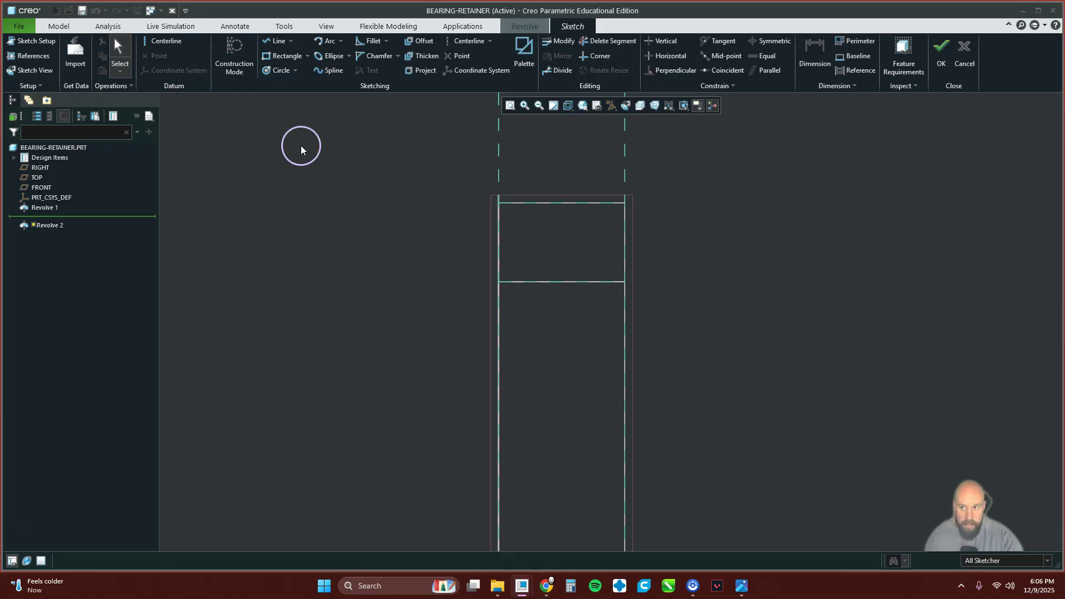
Sketch a vertical construction line along the upper ring section's right edge, from outer to inner surface, and place a point at its midpoint
click(268, 43)
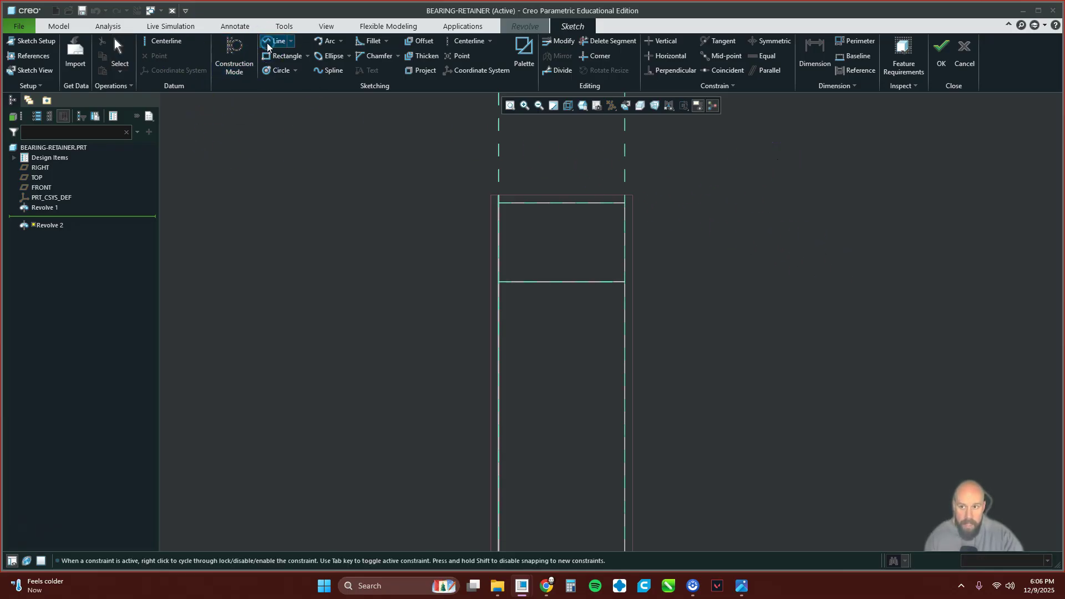
click(241, 60)
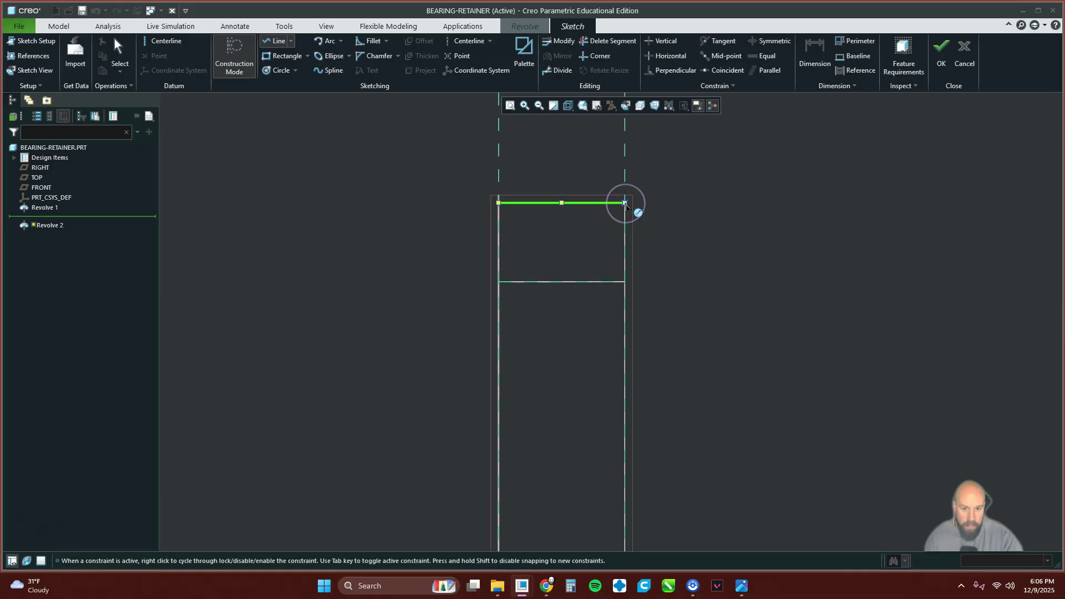
click(626, 282)
middle_click(762, 269)
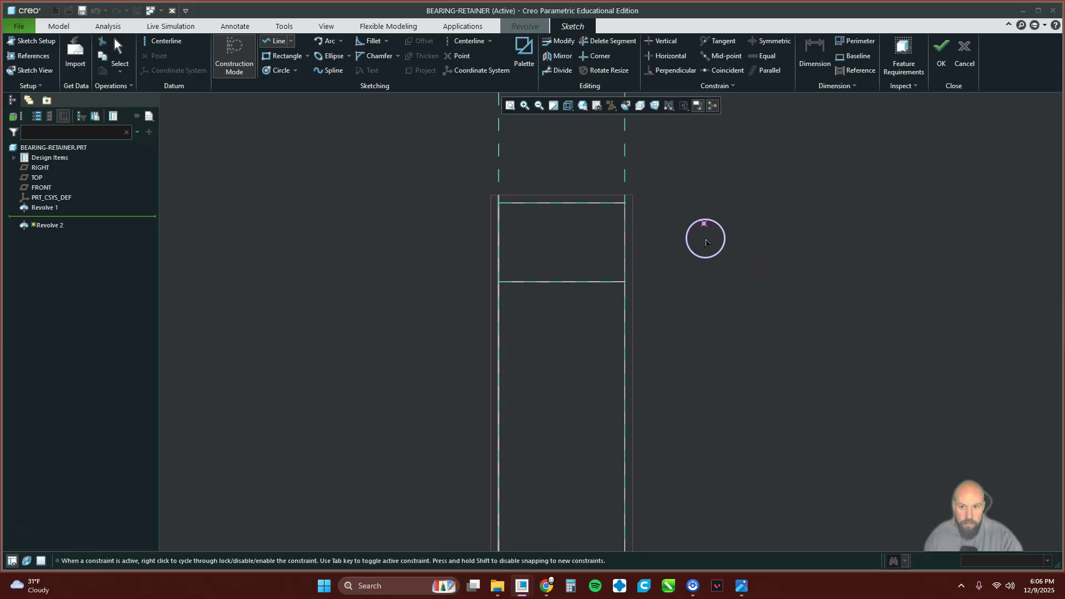
click(457, 58)
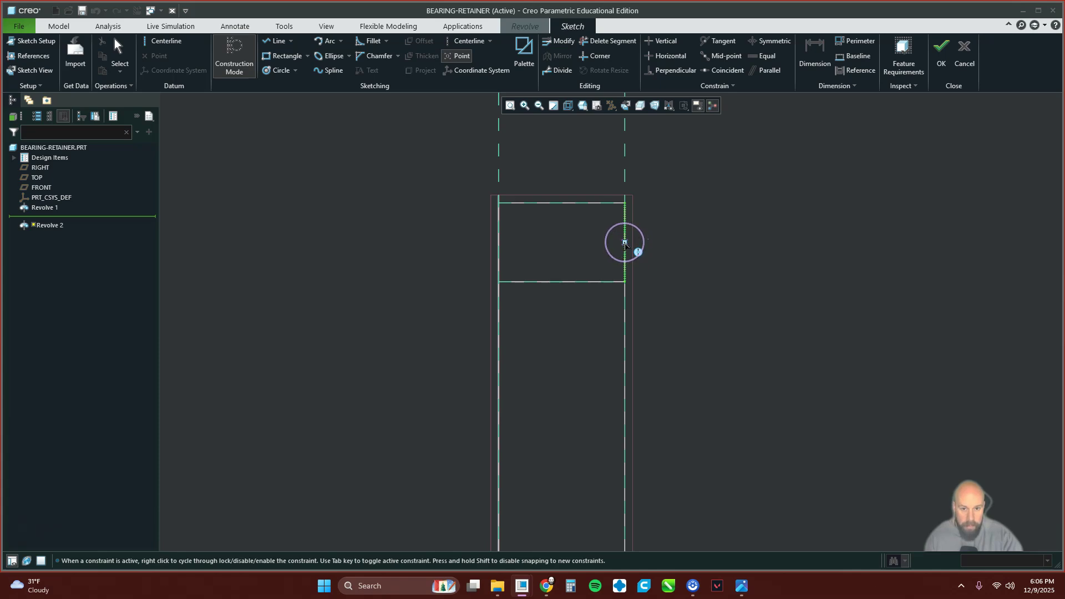
click(624, 243)
middle_click(715, 249)
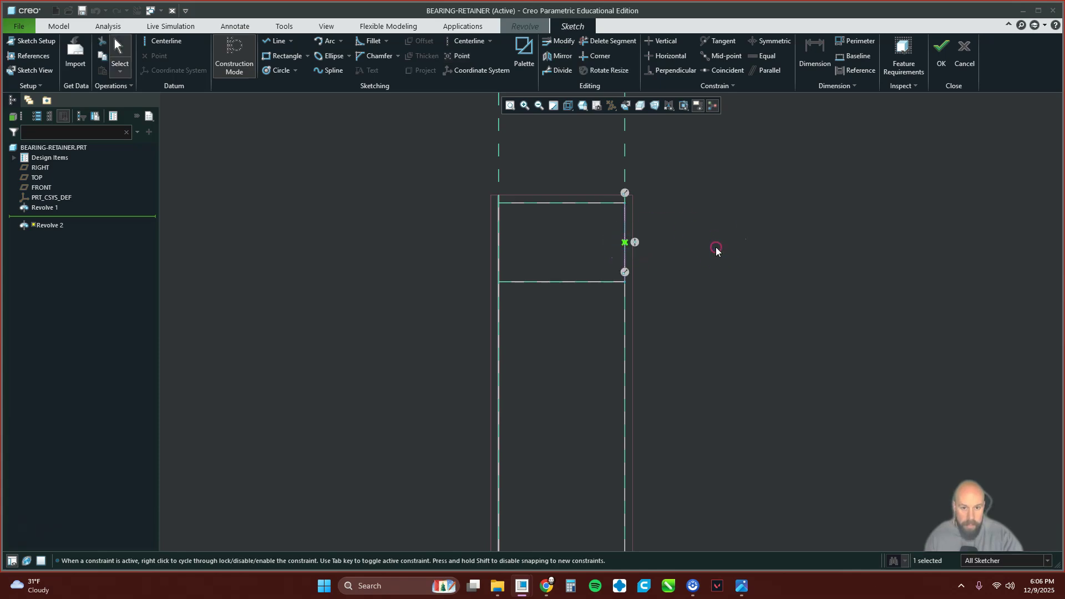
click(717, 243)
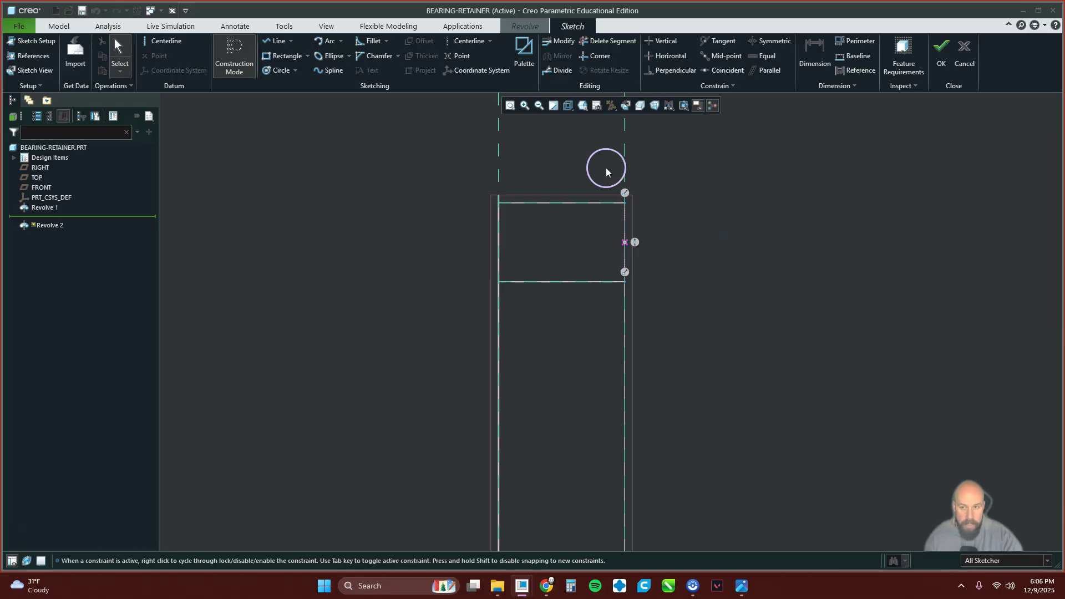
Sketch a horizontal centerline through the midpoint on the ring section's right edge and leave construction mode
click(469, 40)
click(625, 242)
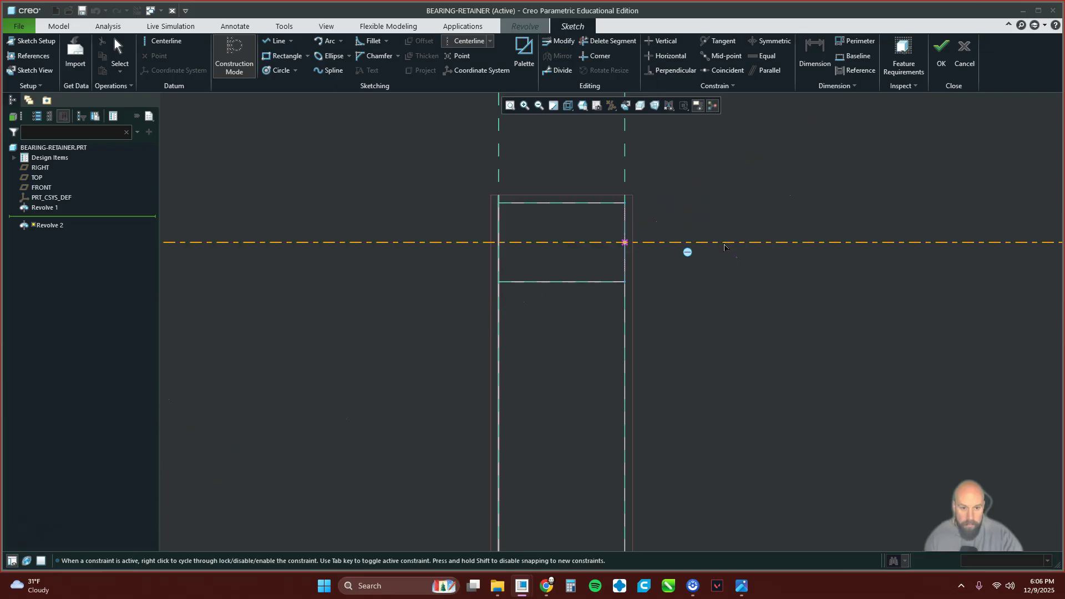
click(724, 242)
middle_click(750, 185)
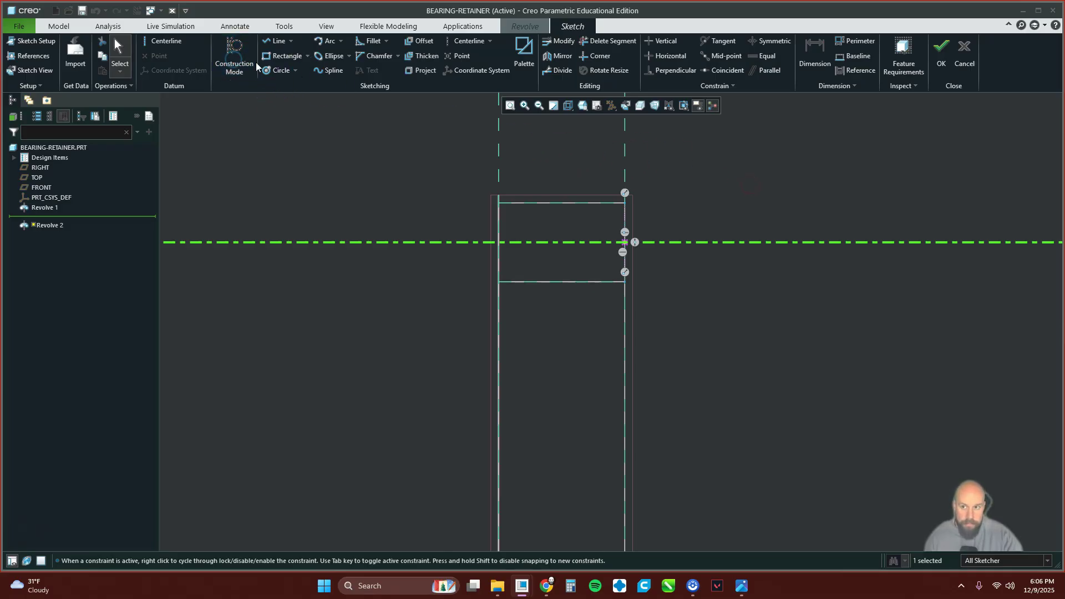
Sketch a circle about 0.255 in diameter centered on the midpoint of the ring section's right edge
click(274, 71)
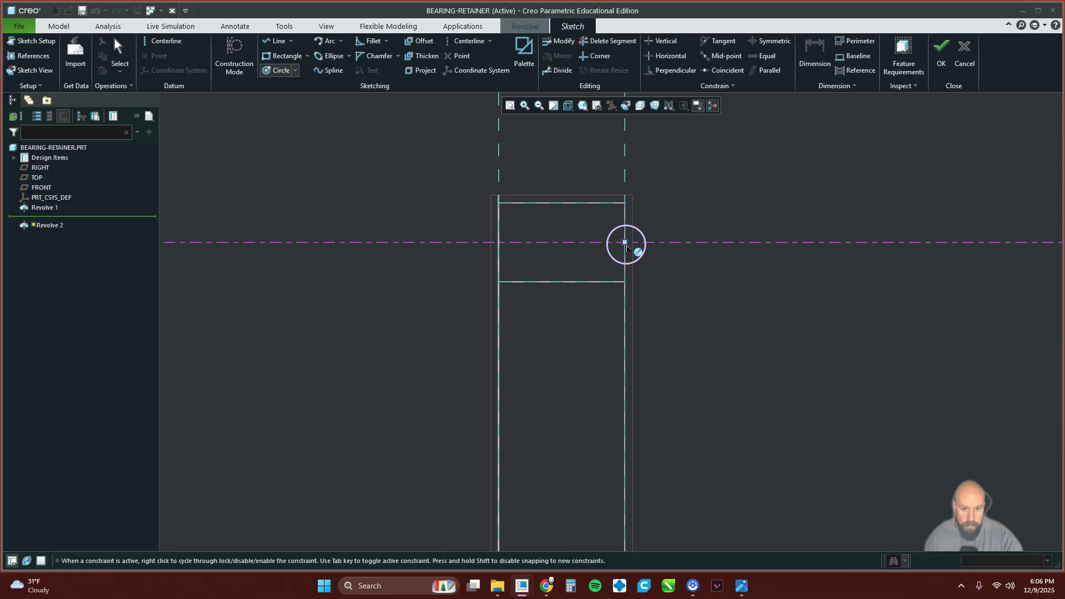
drag(646, 224, 691, 166)
click(775, 173)
middle_click(775, 173)
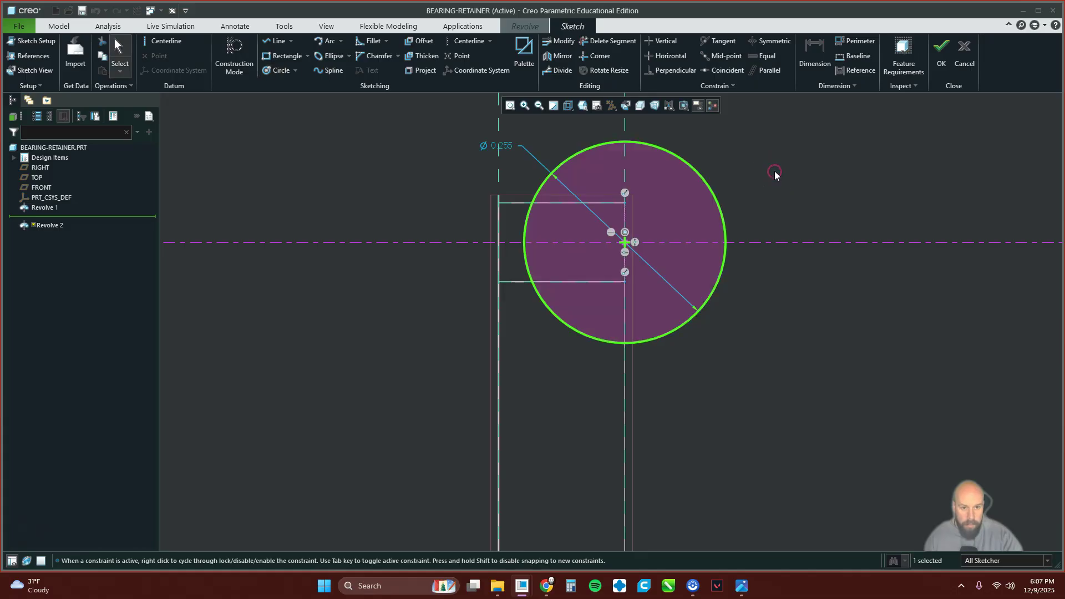
Set the circle's diameter to 0.316
double_click(512, 147)
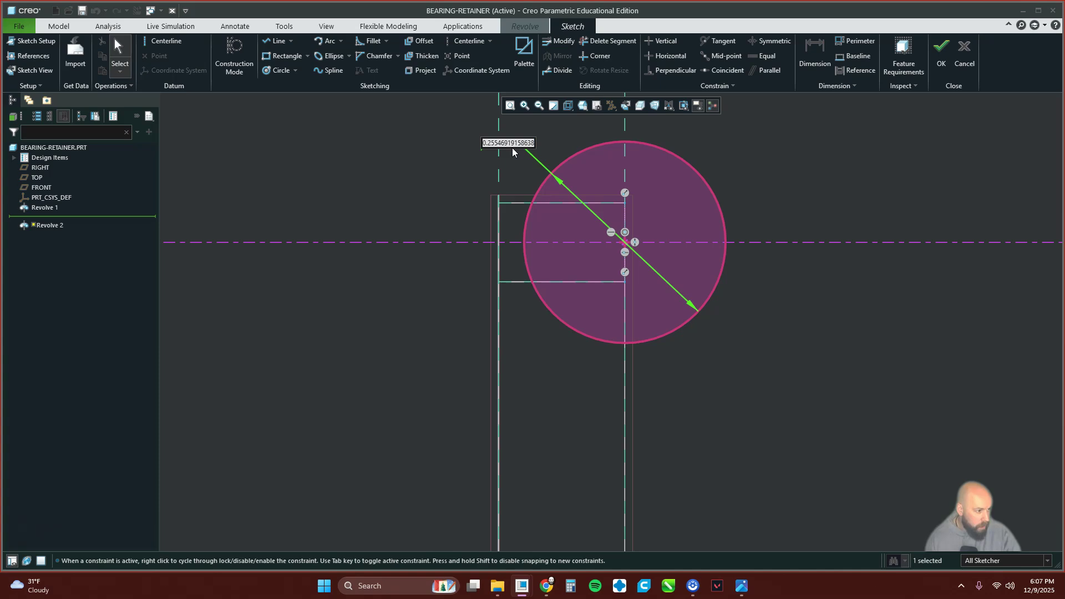
text(.)
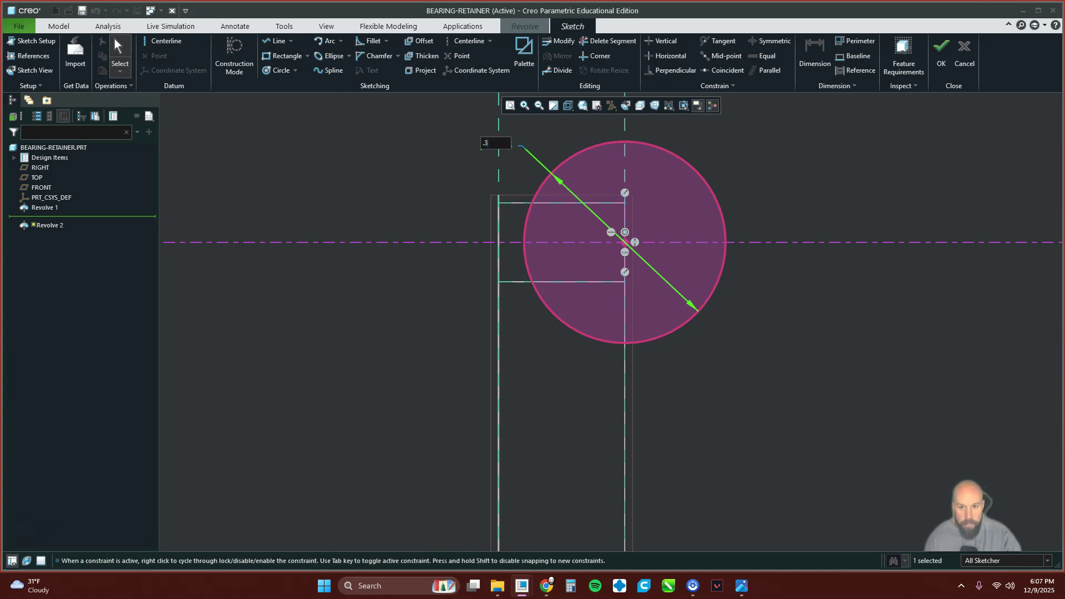
text(316)
key(Return)
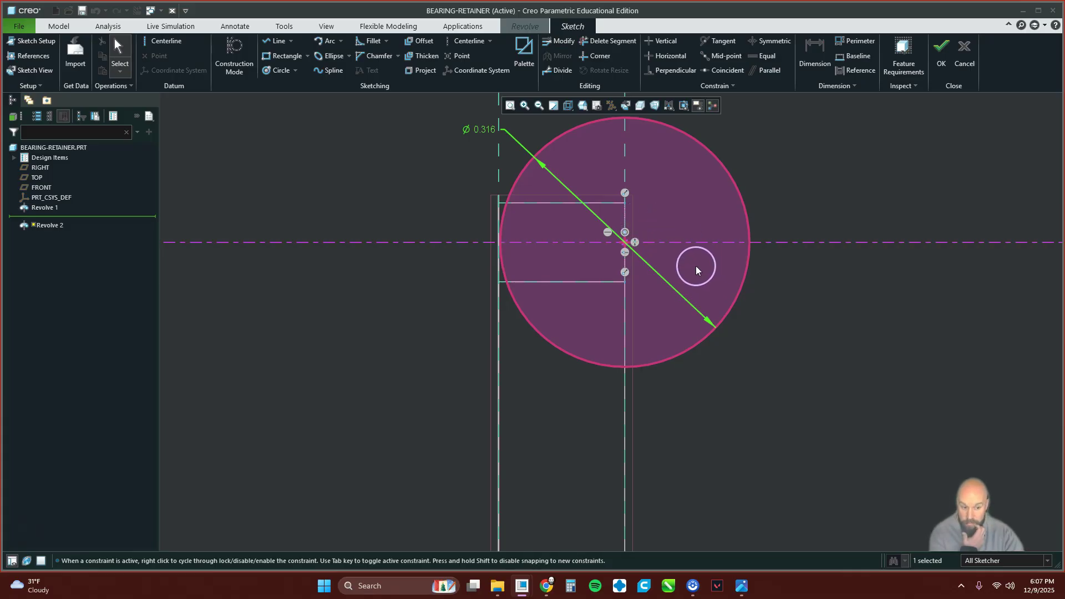
Sketch a horizontal line across the circle's full diameter along the centerline
scroll(494, 245, up, 4)
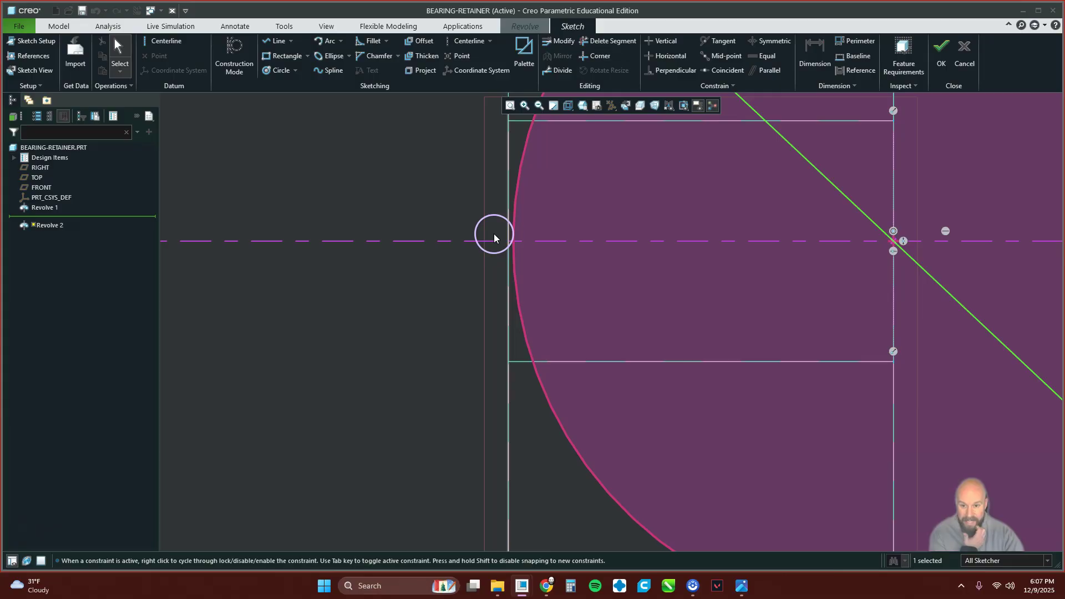
scroll(494, 236, up, 3)
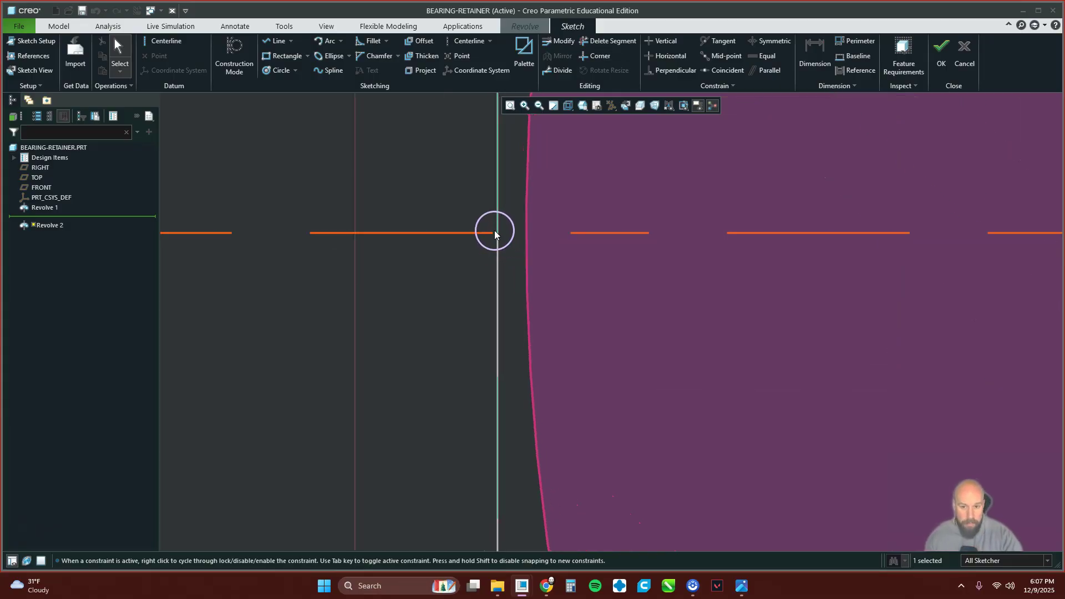
scroll(492, 233, down, 6)
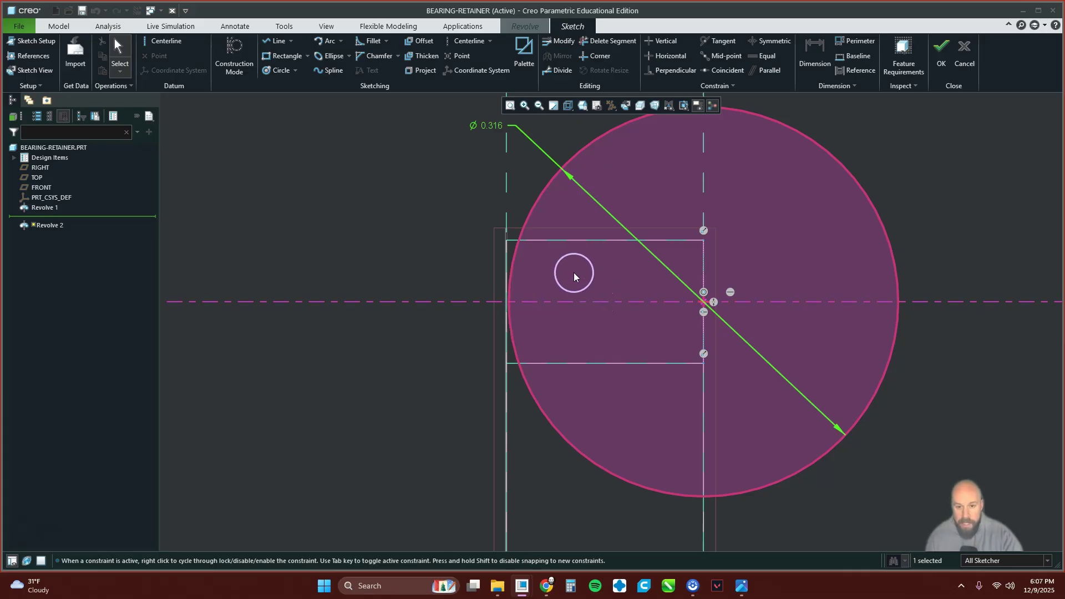
scroll(683, 308, up, 2)
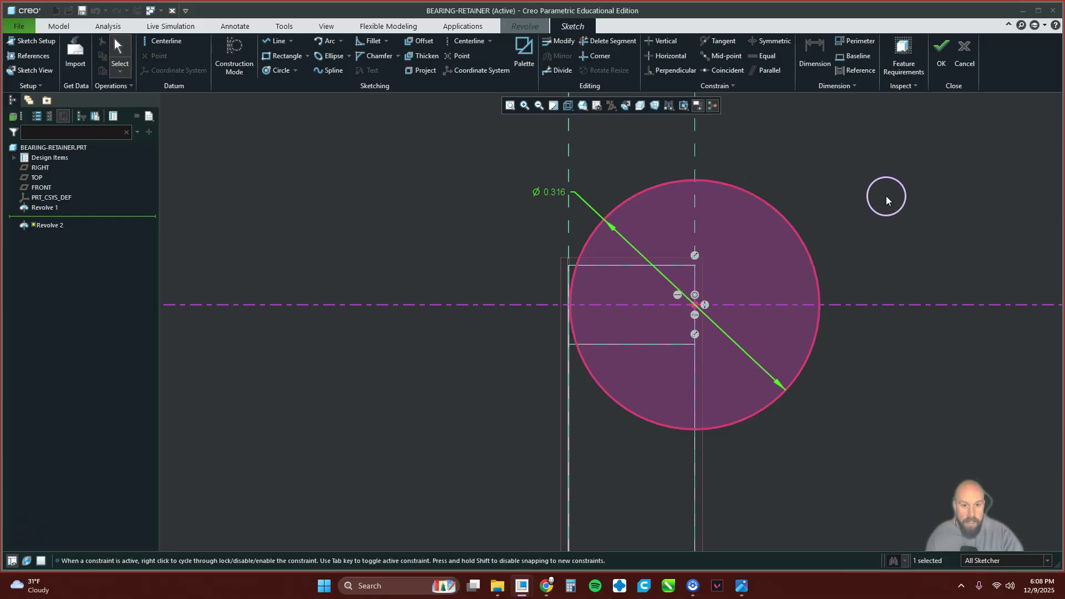
click(279, 42)
scroll(587, 308, up, 5)
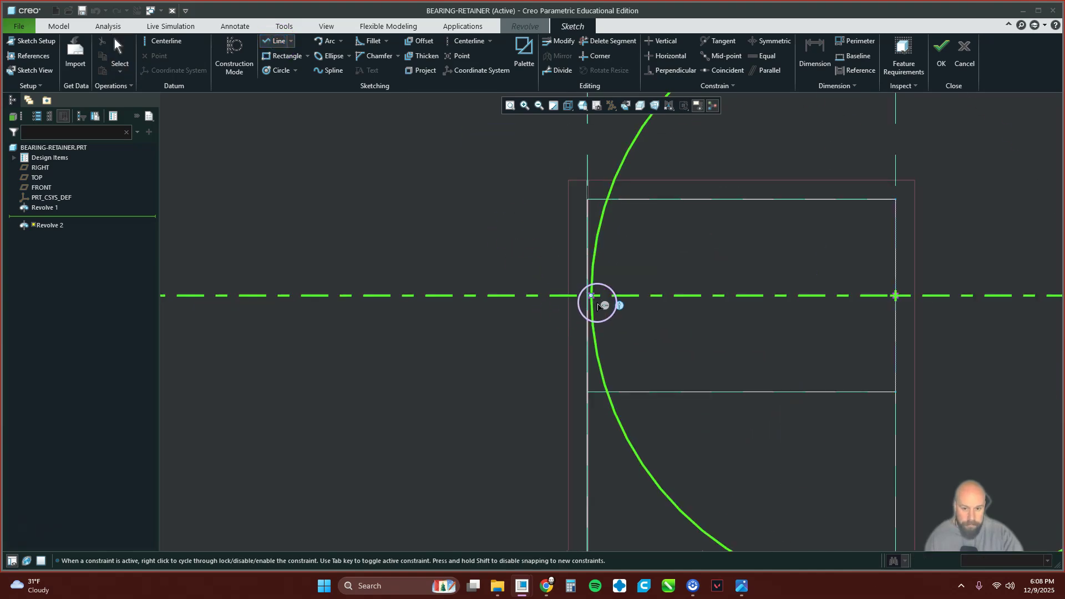
click(575, 291)
scroll(576, 291, down, 5)
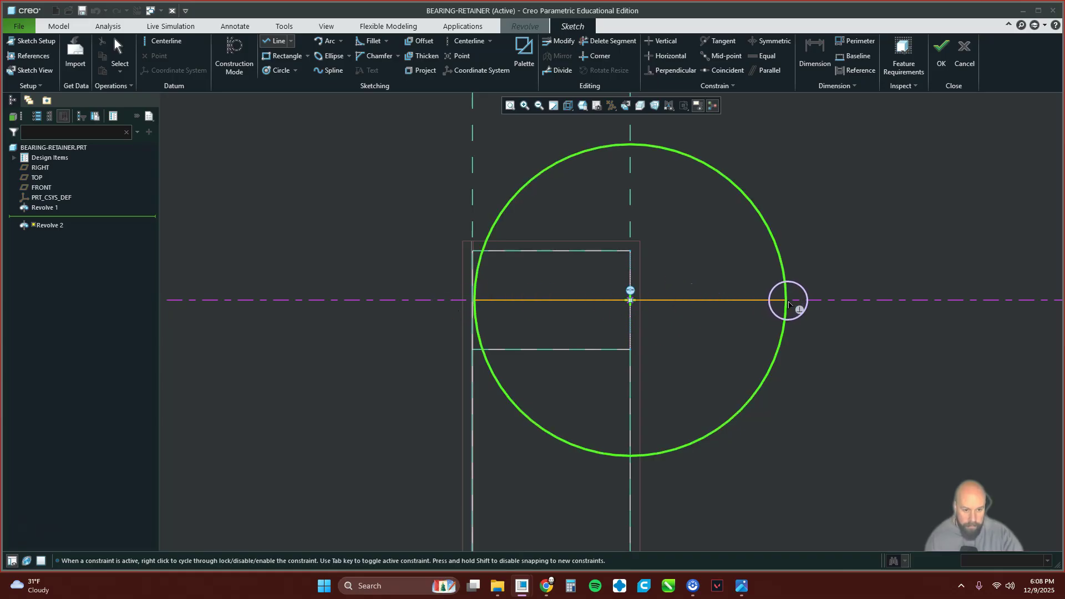
click(788, 300)
middle_click(833, 230)
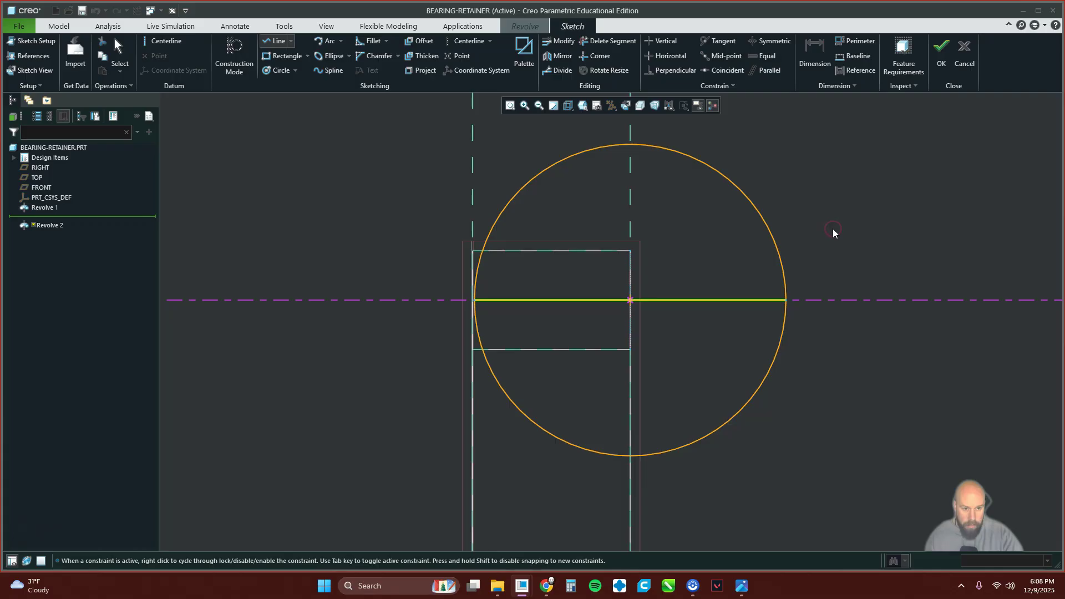
middle_click(841, 239)
Trim away the half of the circle below the diameter line with Delete Segment
click(730, 300)
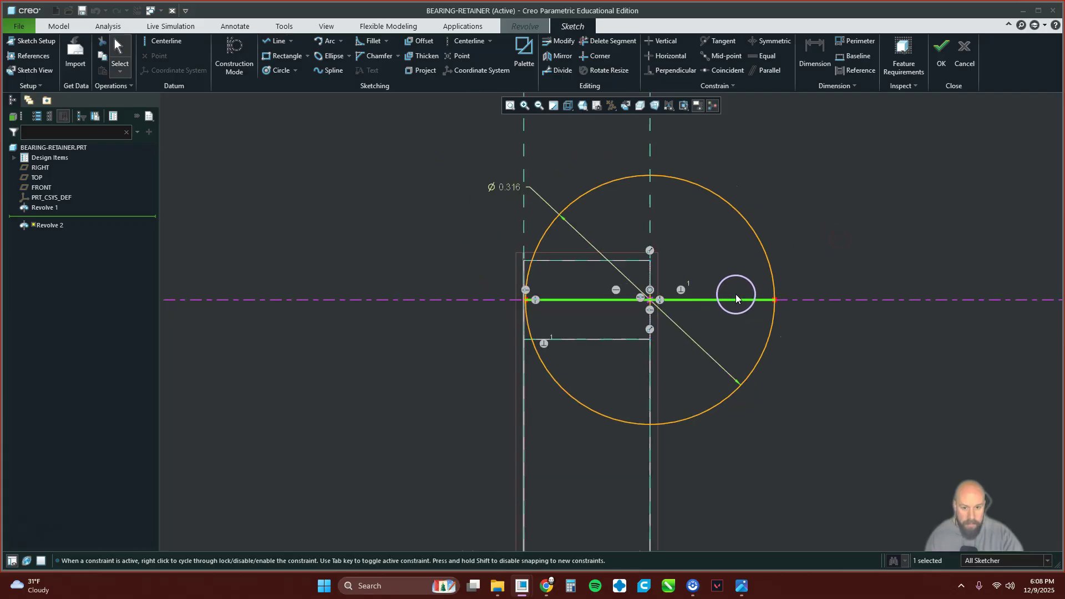
click(604, 42)
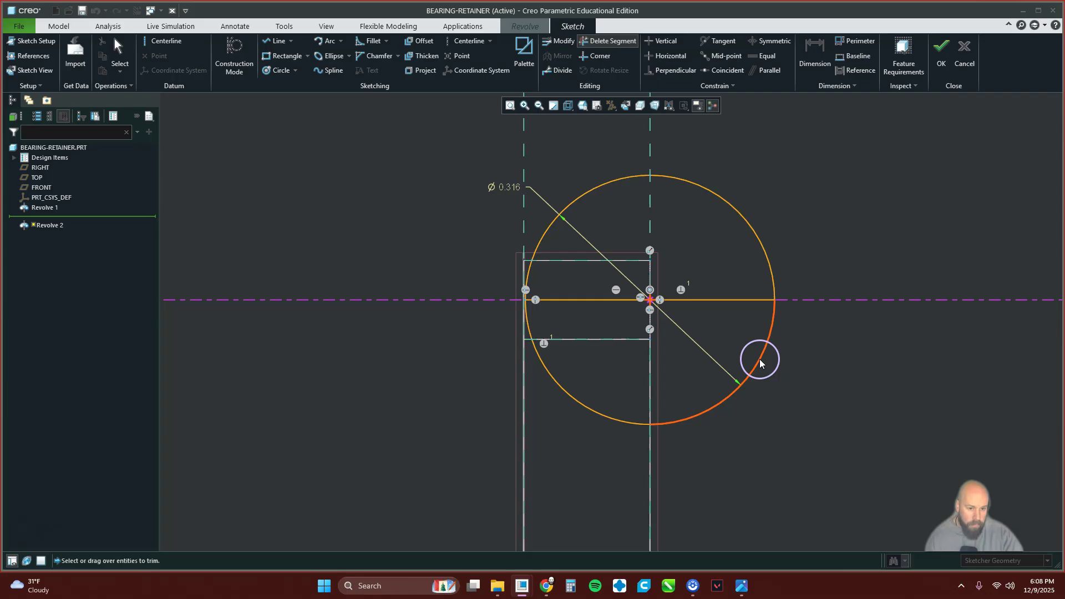
click(524, 315)
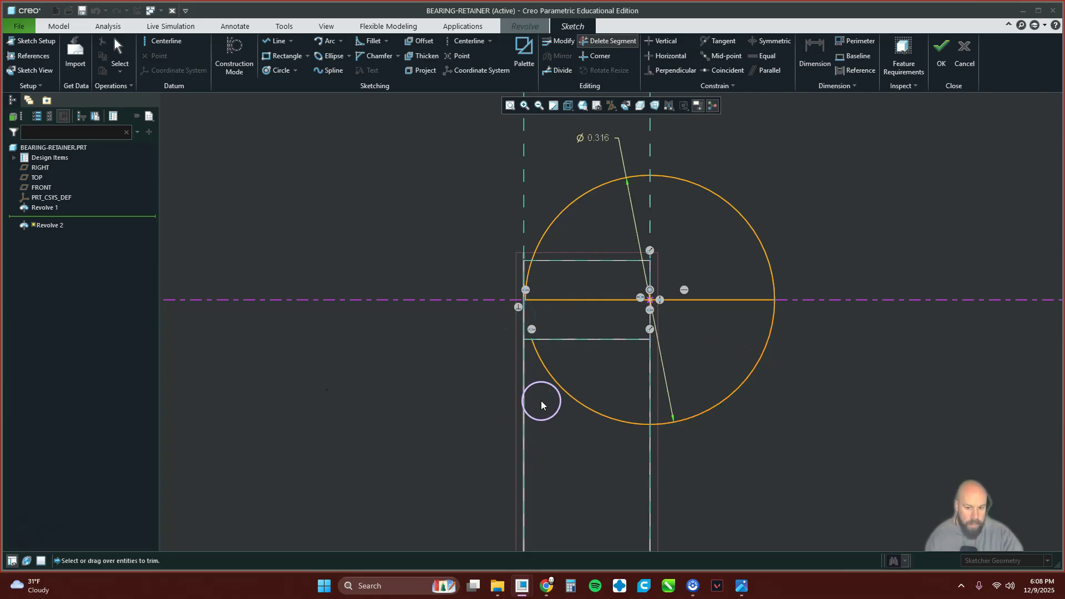
mouse_move(552, 414)
mouse_down()
mouse_move(584, 387)
mouse_move(771, 417)
mouse_move(716, 380)
mouse_move(552, 408)
mouse_up()
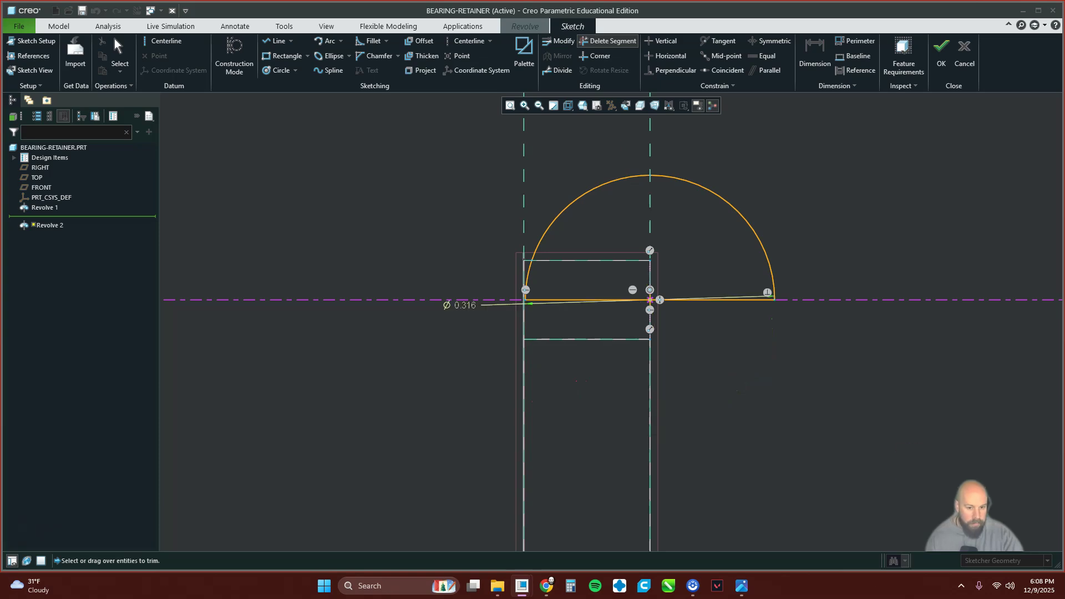
Reposition the half circle's diameter dimension above the centerline and accept the revolve sketch
middle_click(785, 385)
drag(457, 306, 469, 210)
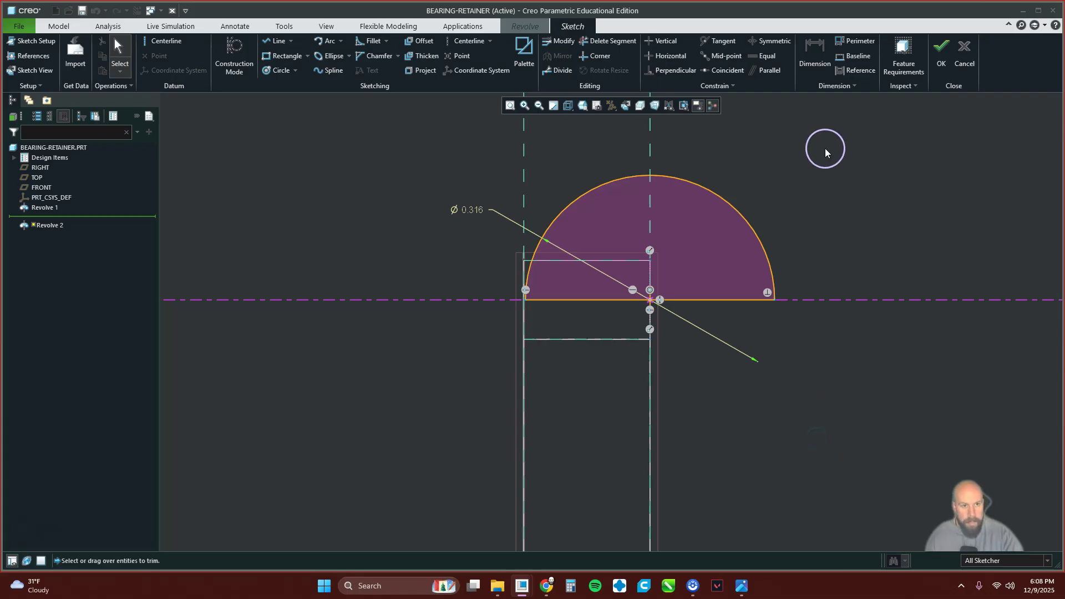
click(943, 52)
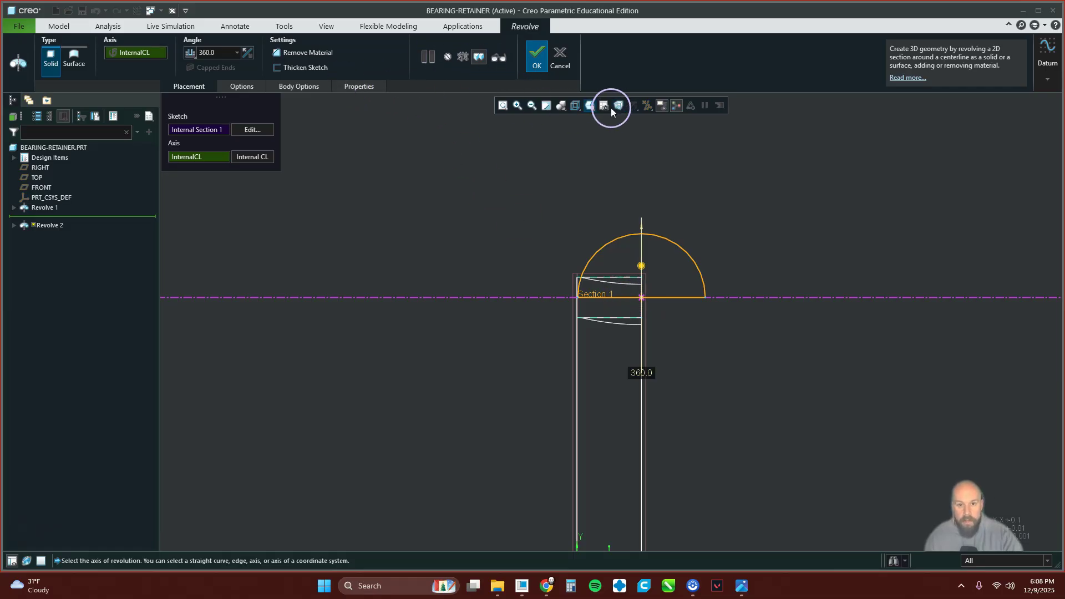
Switch the model display to Shading and complete the 360° revolve of the half circle as a Remove Material cut
click(576, 106)
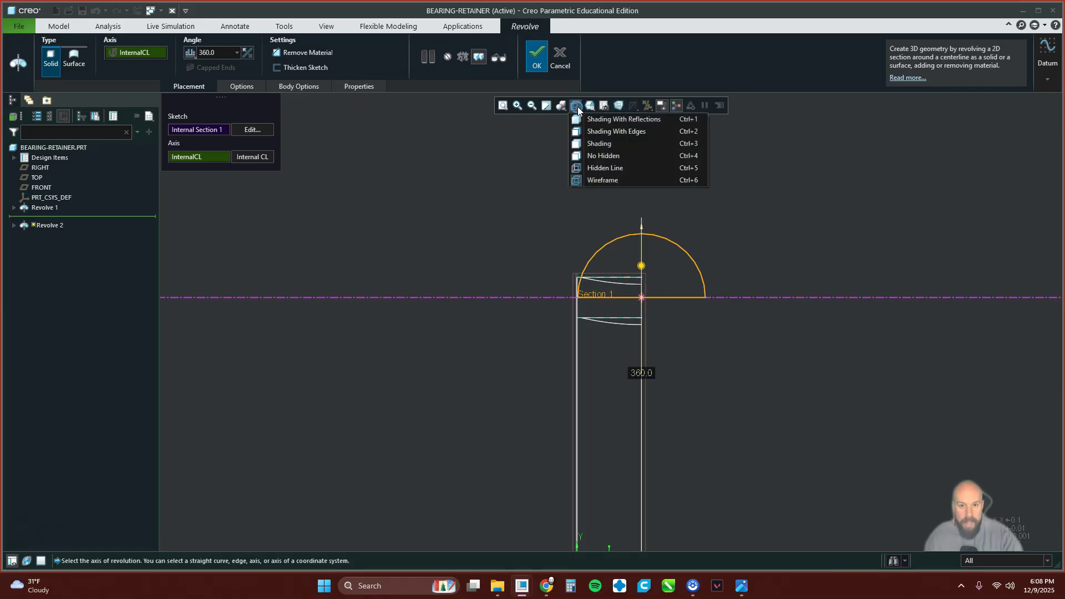
click(606, 145)
middle_drag(747, 247, 566, 286)
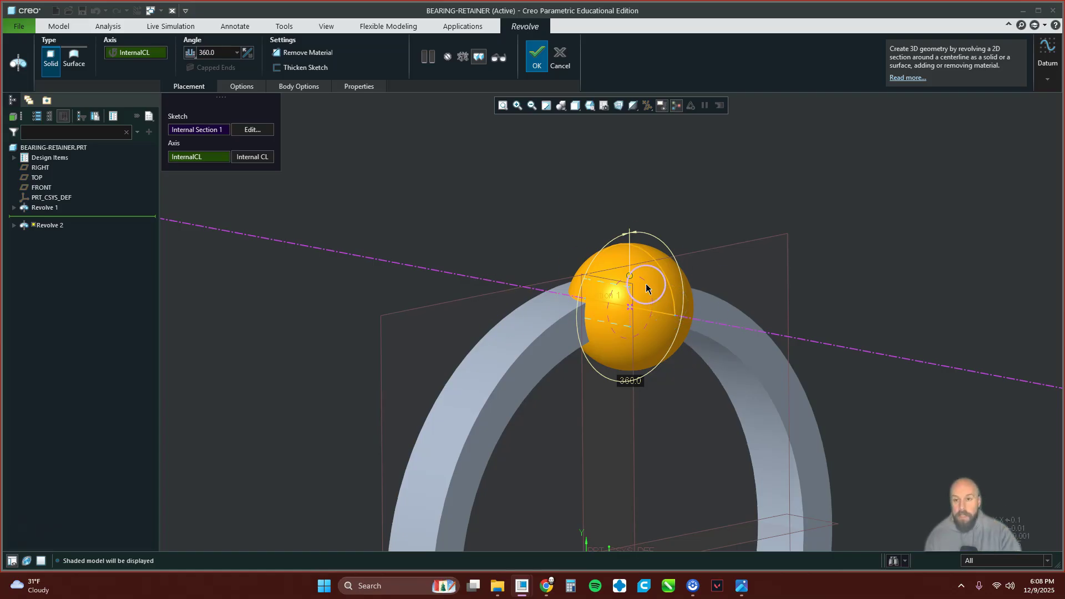
click(308, 54)
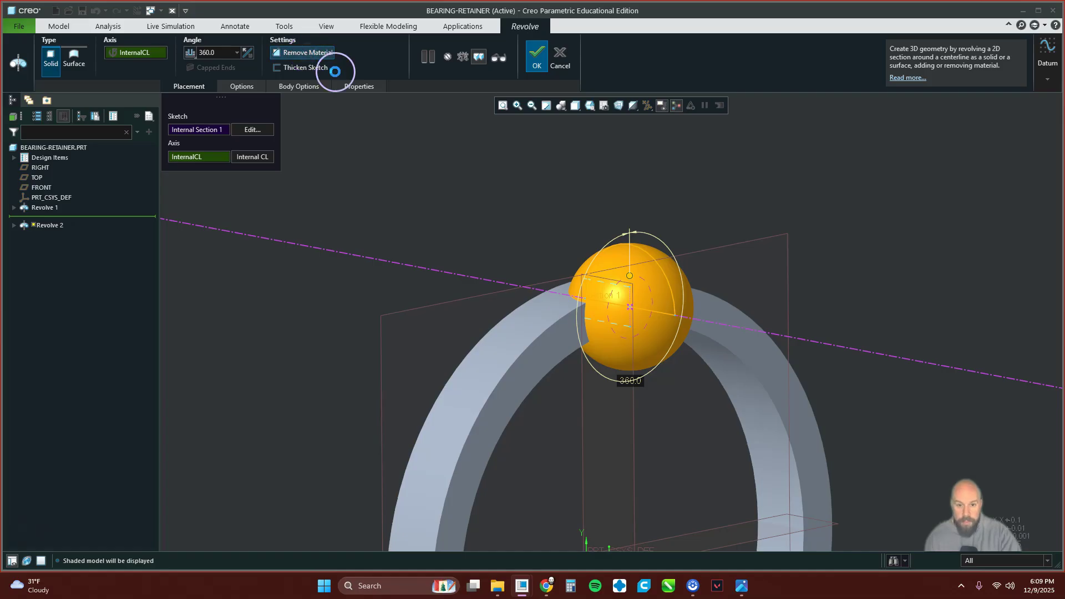
scroll(659, 303, up, 2)
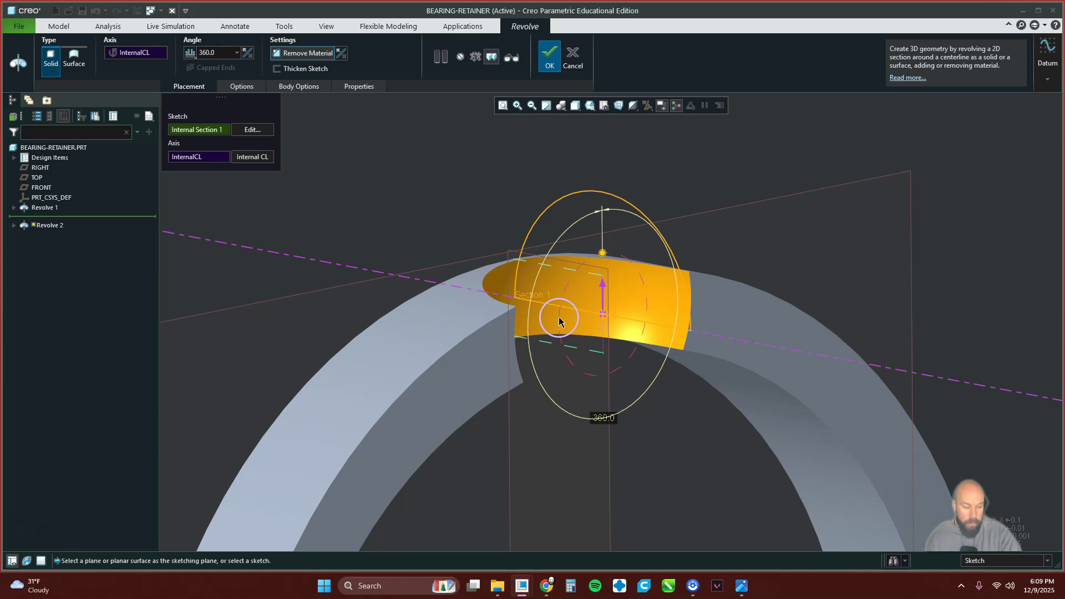
scroll(507, 266, down, 1)
click(547, 60)
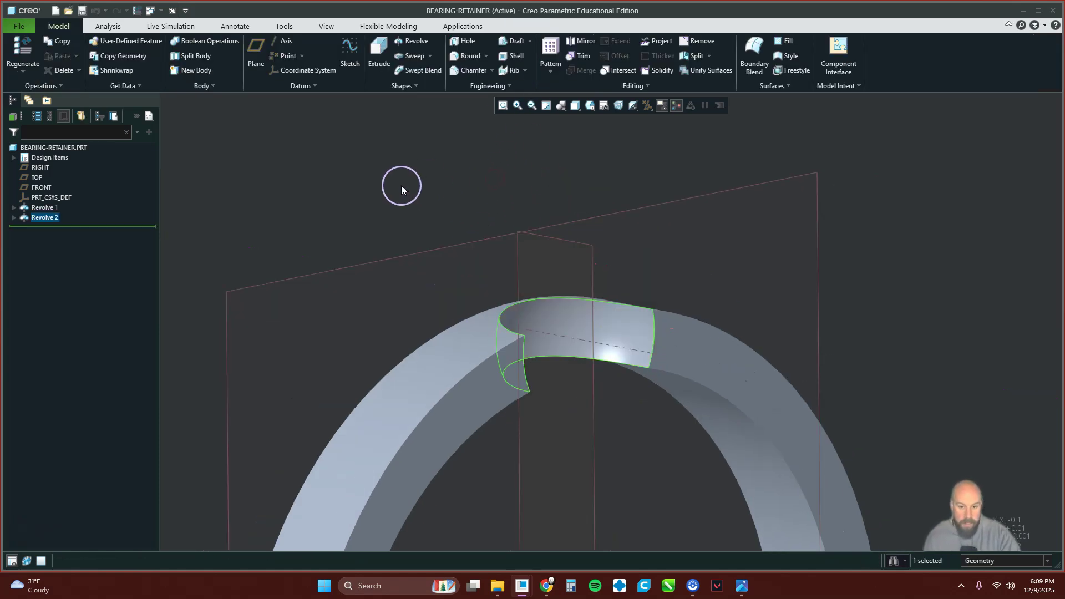
click(401, 185)
Start an Axis pattern of the spherical pocket cut about the coordinate system's X axis with a 360° angular extent
key(ctrl+d)
mouse_move(582, 280)
middle_down()
mouse_move(596, 345)
mouse_move(588, 302)
mouse_move(604, 288)
mouse_move(616, 307)
mouse_move(678, 294)
middle_up()
scroll(730, 284, down, 3)
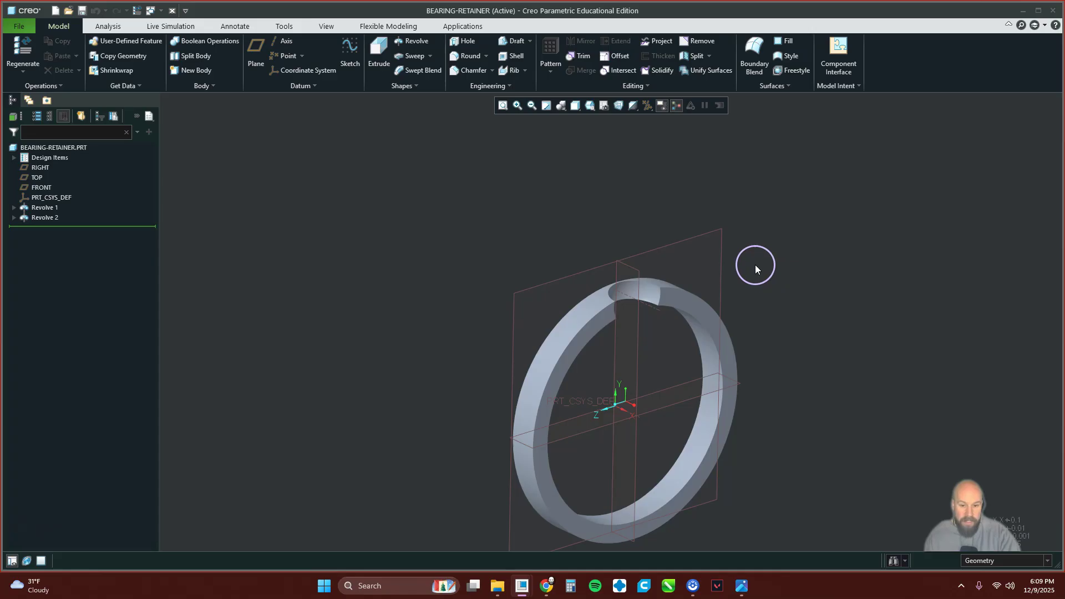
right_click(40, 219)
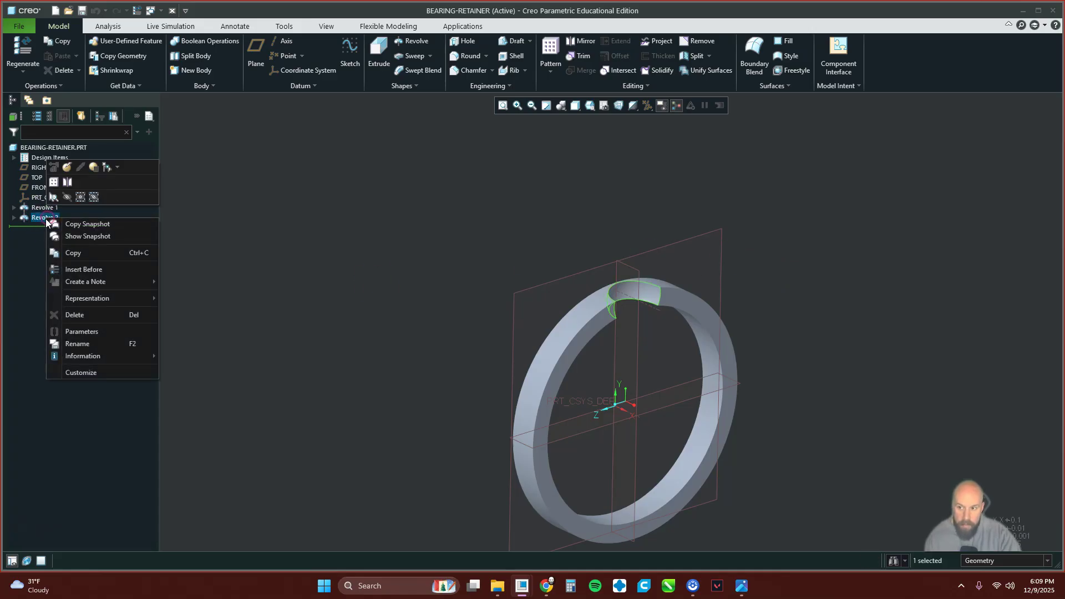
click(53, 182)
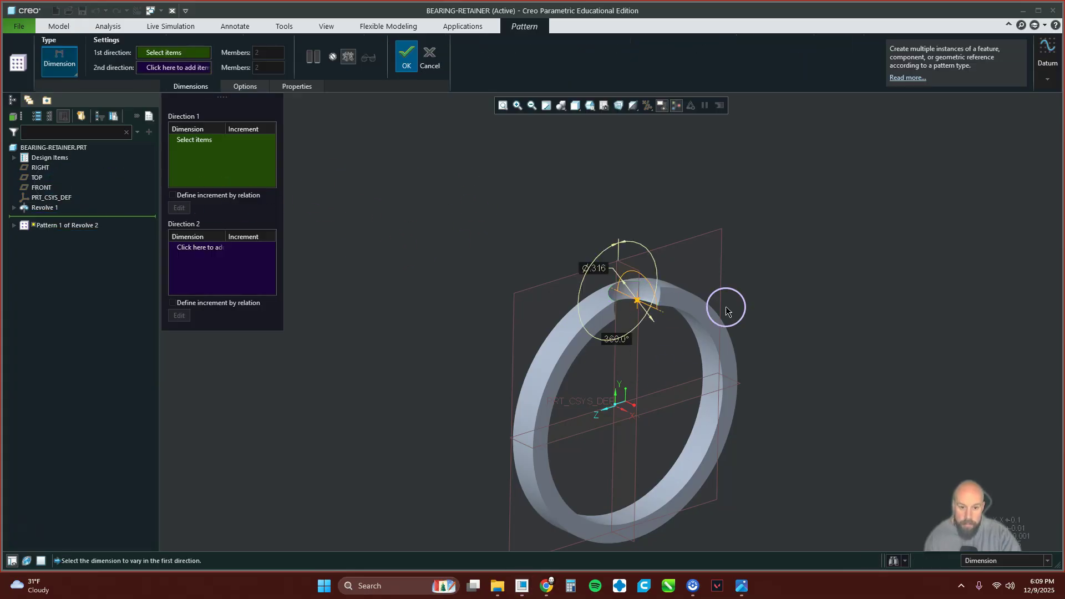
click(60, 61)
click(75, 109)
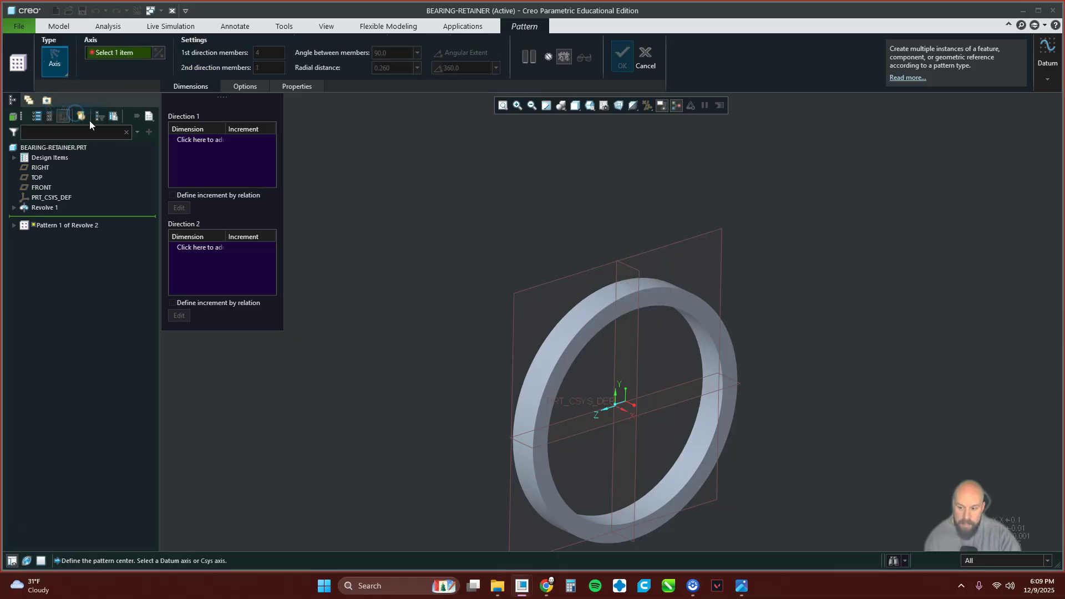
click(633, 415)
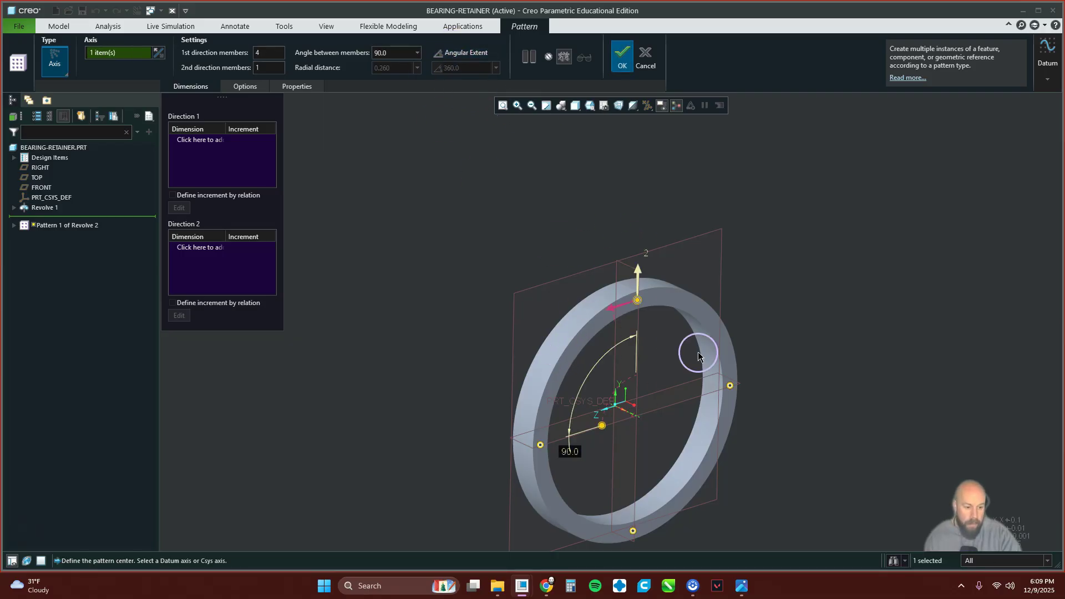
click(465, 55)
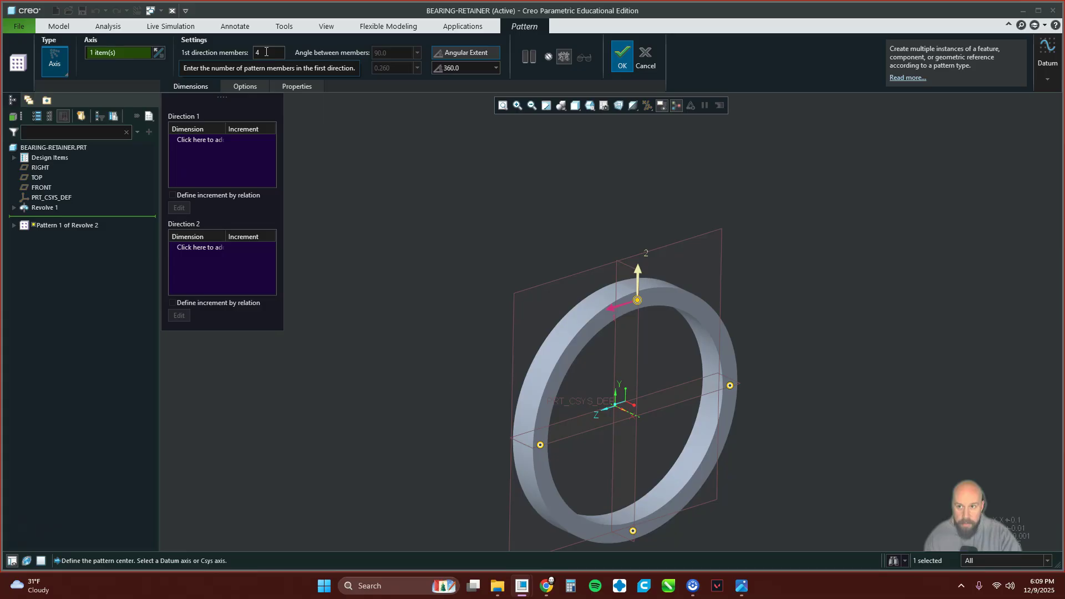
Try 5 and 6 first-direction members for the pocket pattern
drag(266, 51, 350, 64)
text(5)
key(Return)
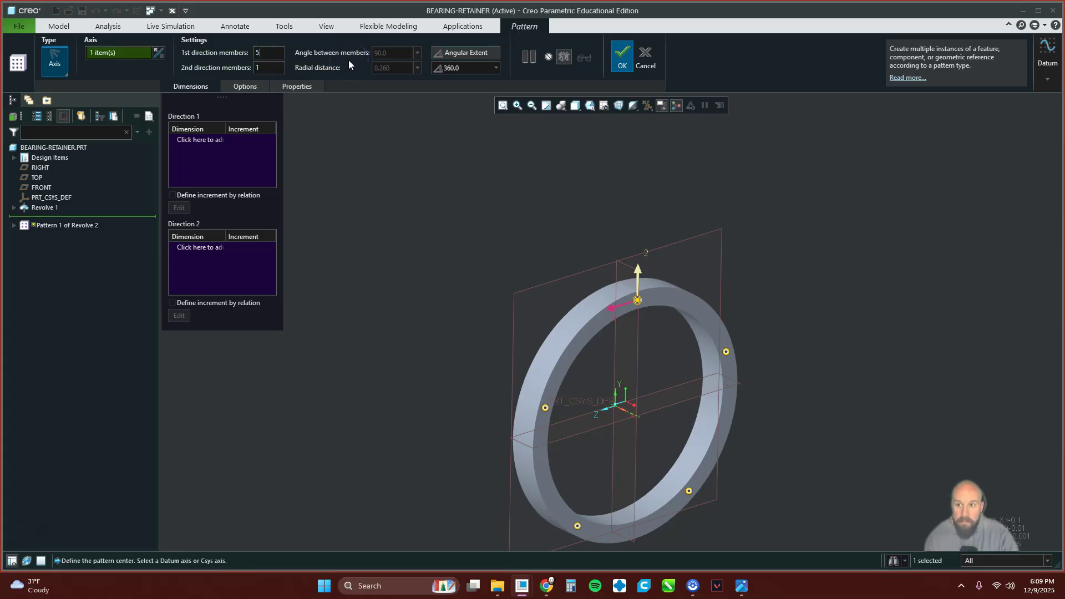
click(247, 53)
text(6)
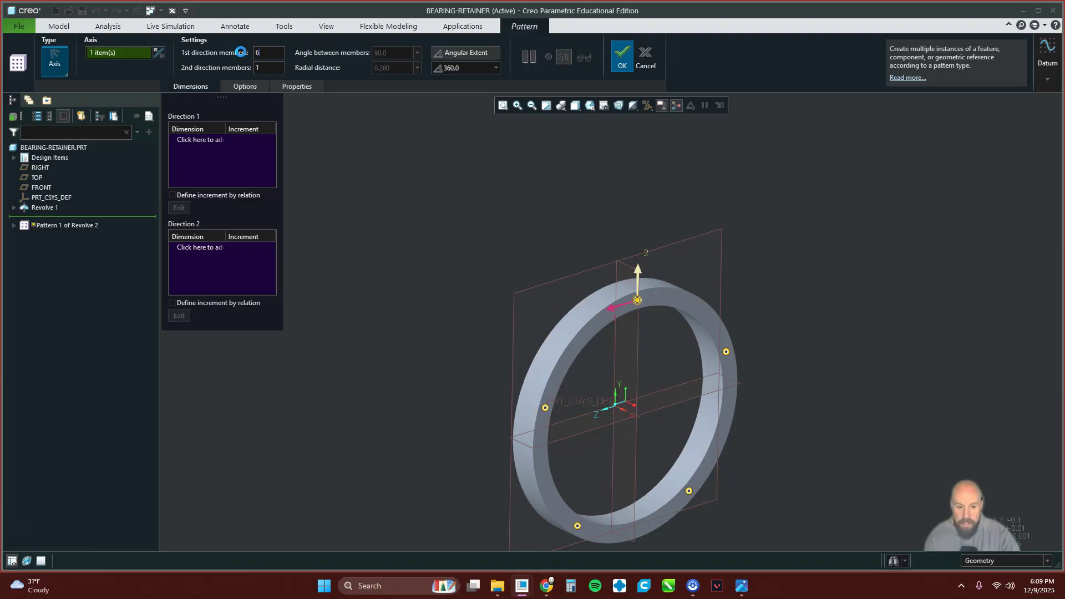
key(Return)
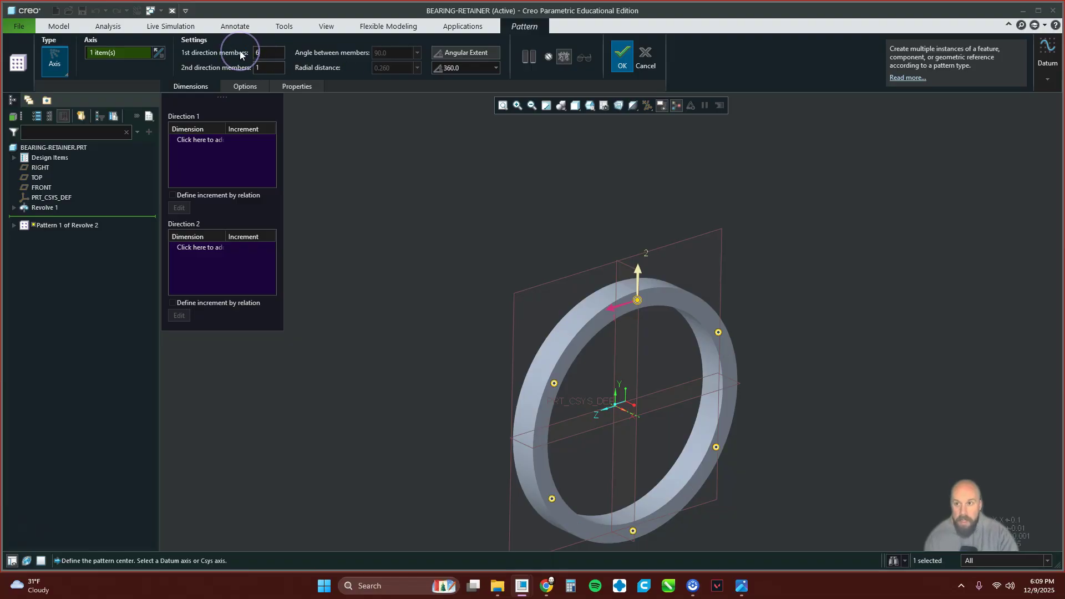
Set the first-direction members to 8 and complete the pocket pattern
key(BackSpace)
text(8)
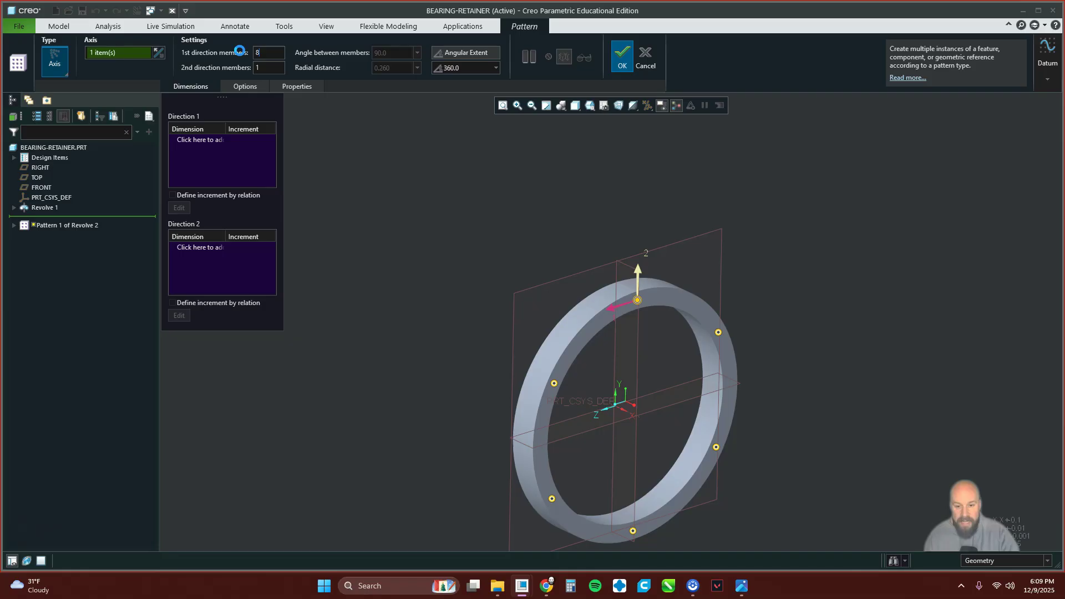
key(Return)
click(949, 269)
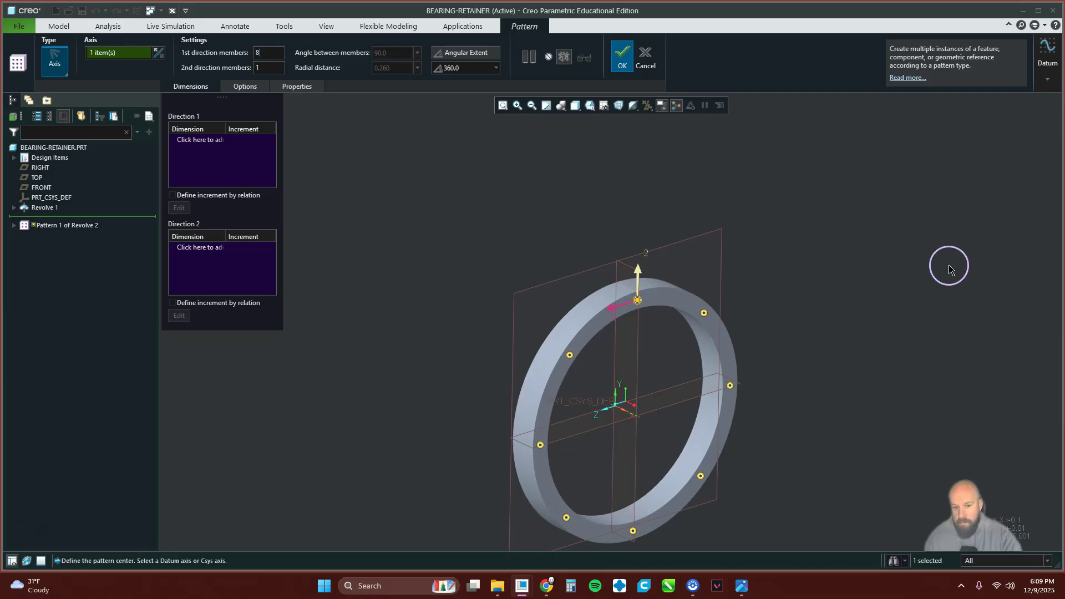
middle_click(764, 261)
click(787, 261)
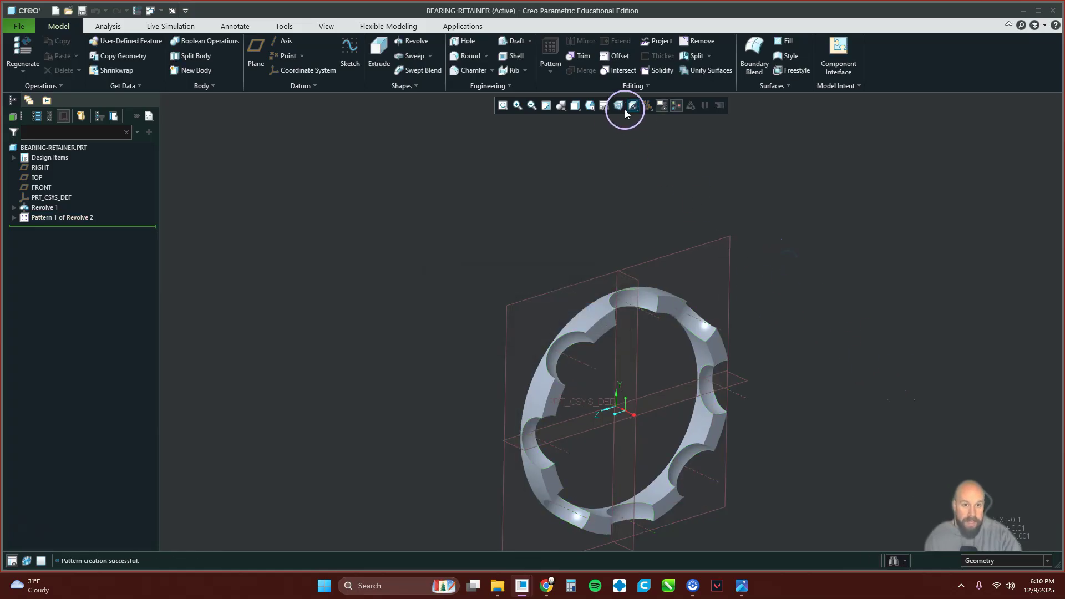
Hide all datum axes, points, coordinate systems and planes in the model view
click(647, 106)
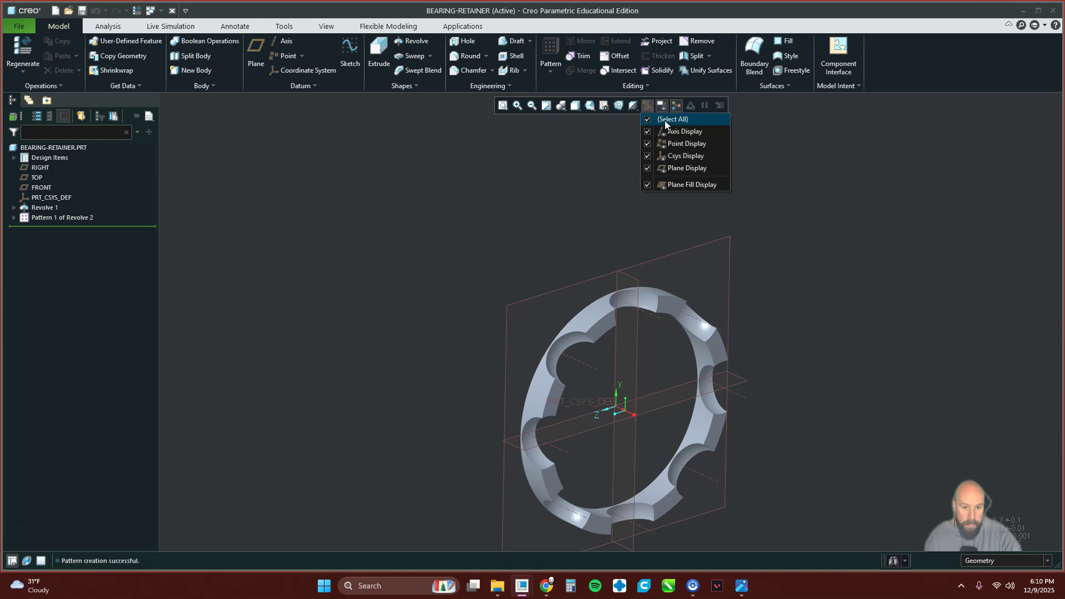
click(664, 121)
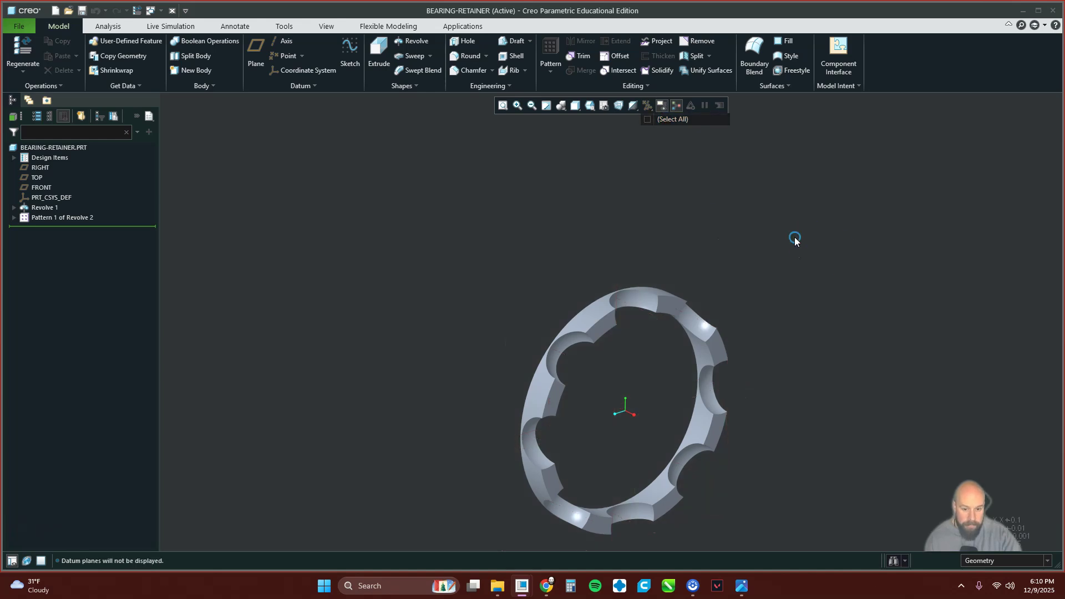
scroll(743, 251, up, 3)
mouse_move(719, 303)
middle_down()
mouse_move(730, 325)
mouse_move(704, 294)
middle_up()
scroll(701, 285, down, 4)
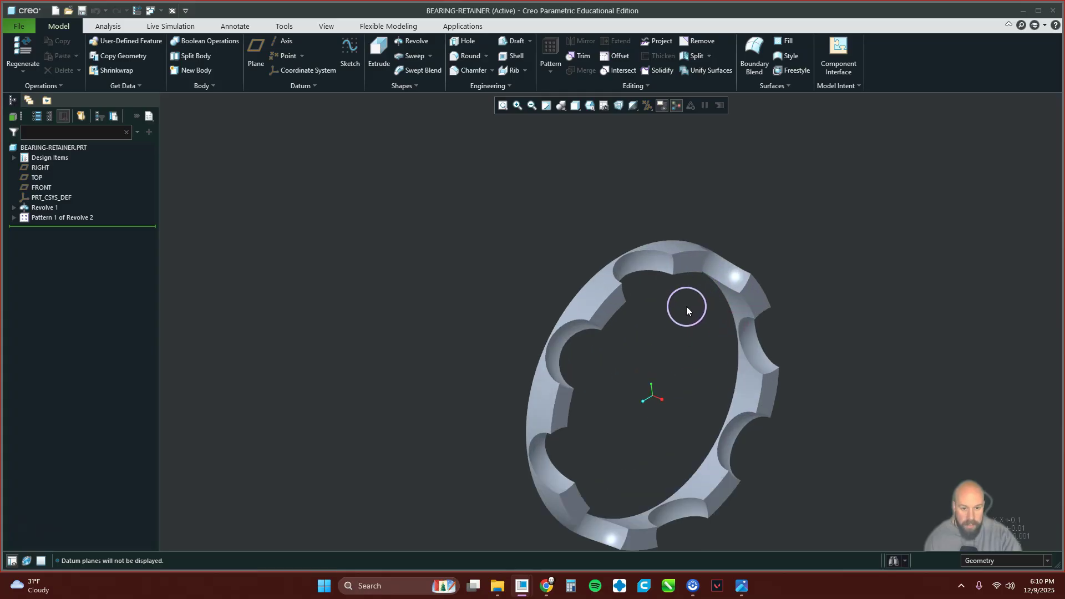
scroll(660, 300, up, 2)
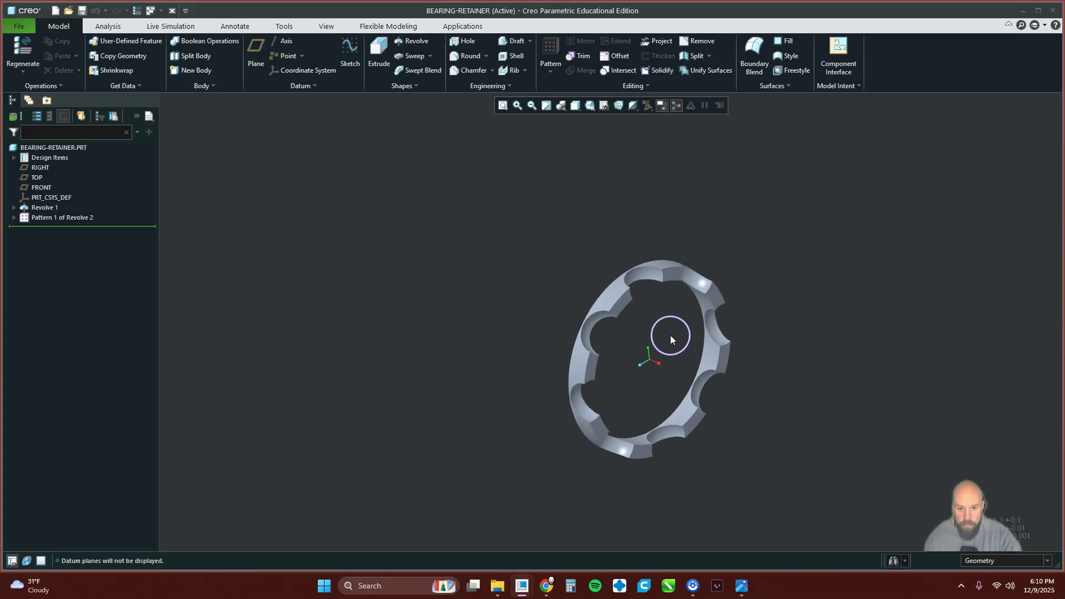
scroll(670, 336, down, 2)
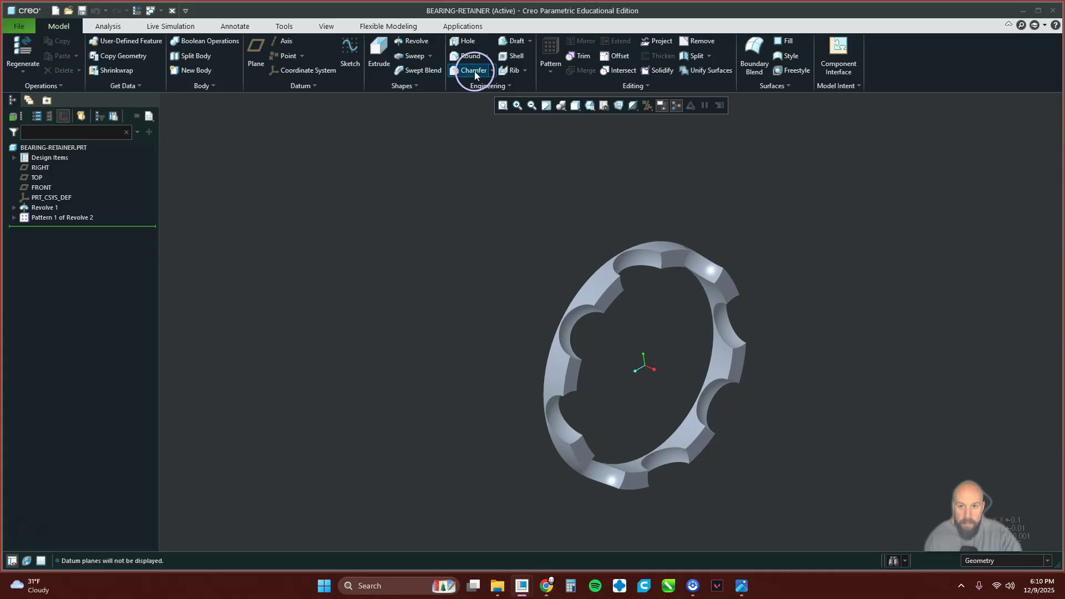
Start a Shell on the patterned ring with a wall thickness of 0.025
click(504, 58)
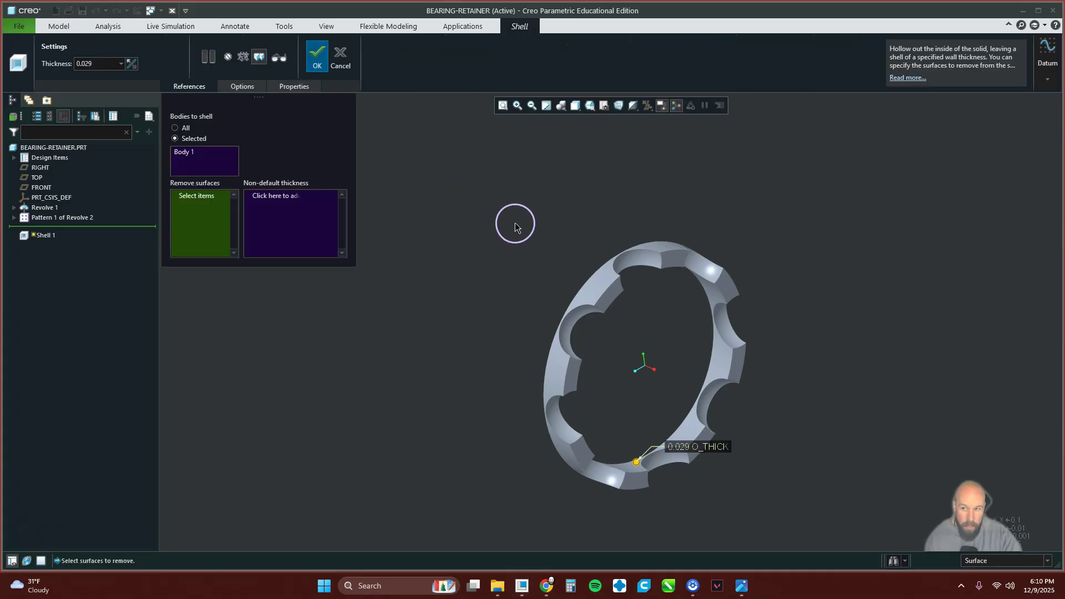
click(100, 63)
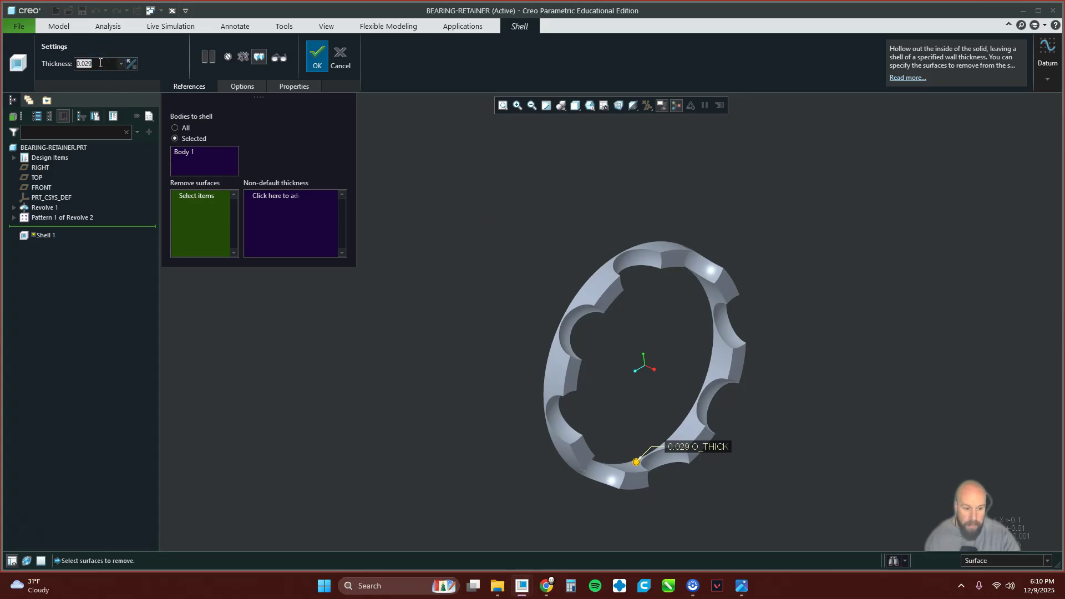
text(.025)
key(Return)
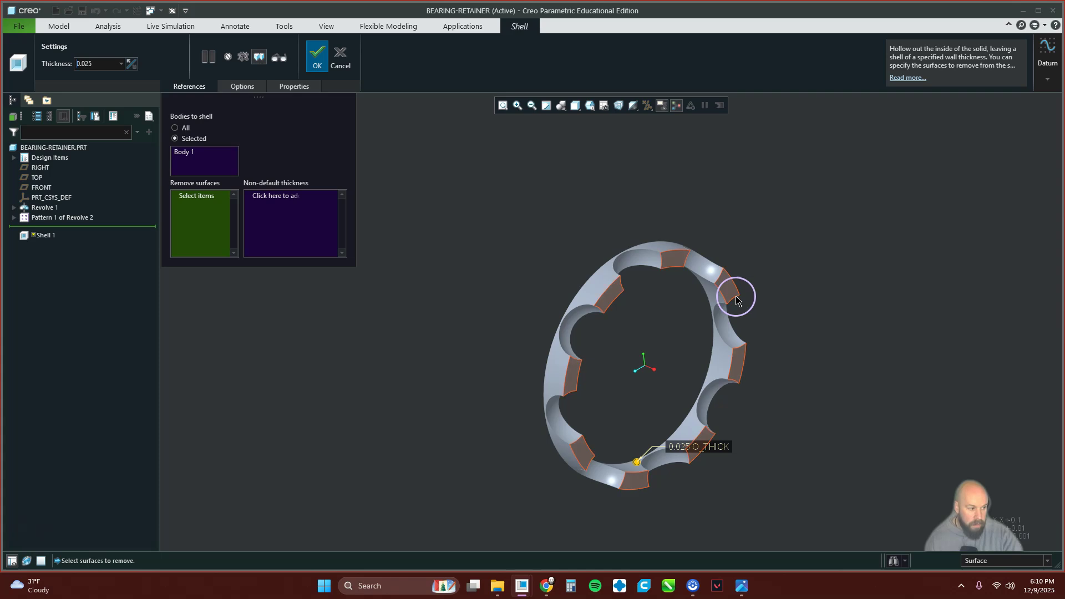
Try removing only the ring's outer cylindrical surface from the shell, and only its inner cylindrical surface instead
scroll(626, 252, up, 4)
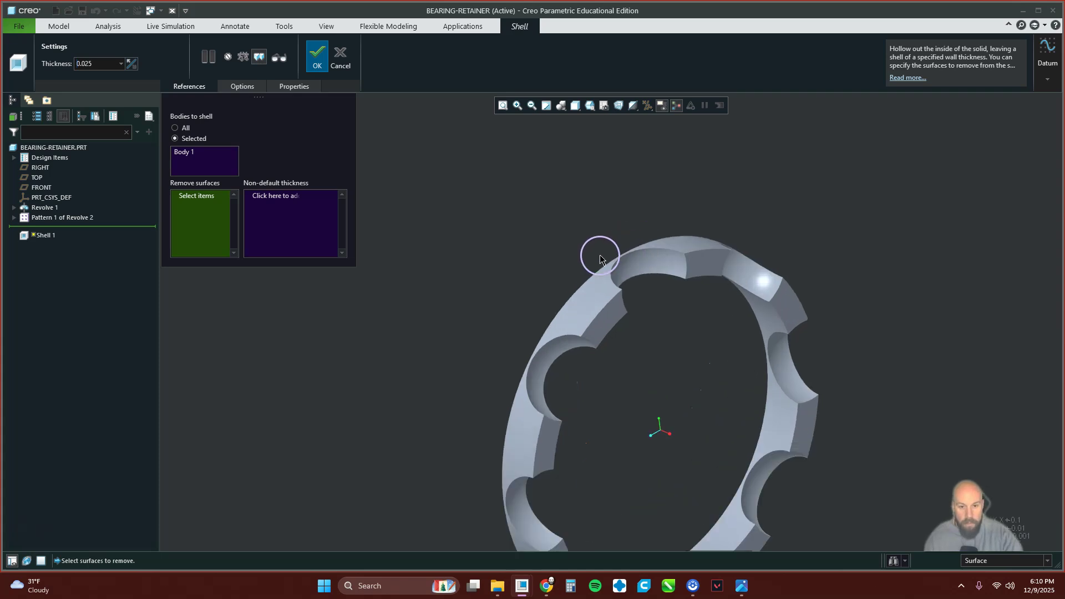
click(585, 305)
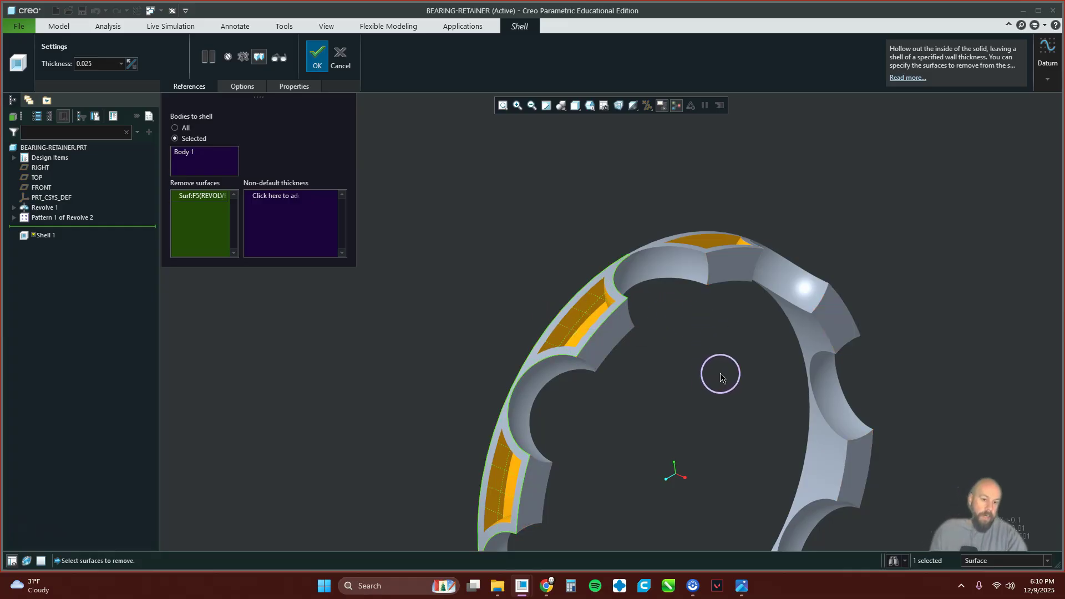
click(813, 336)
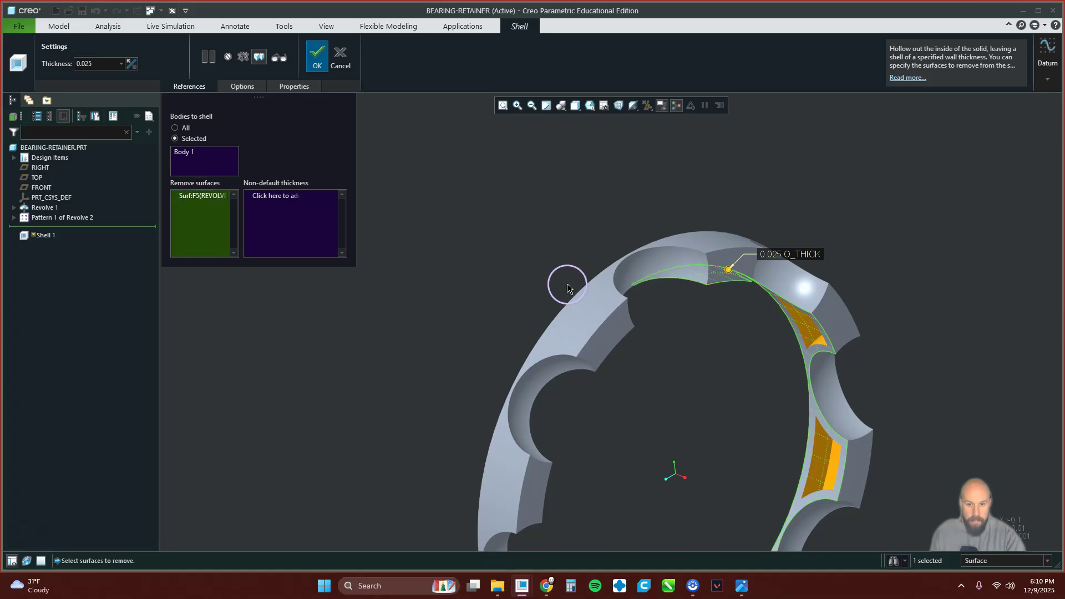
Select the ring's outer and inner cylindrical surfaces and its flat back face as the surfaces the shell removes
click(585, 304)
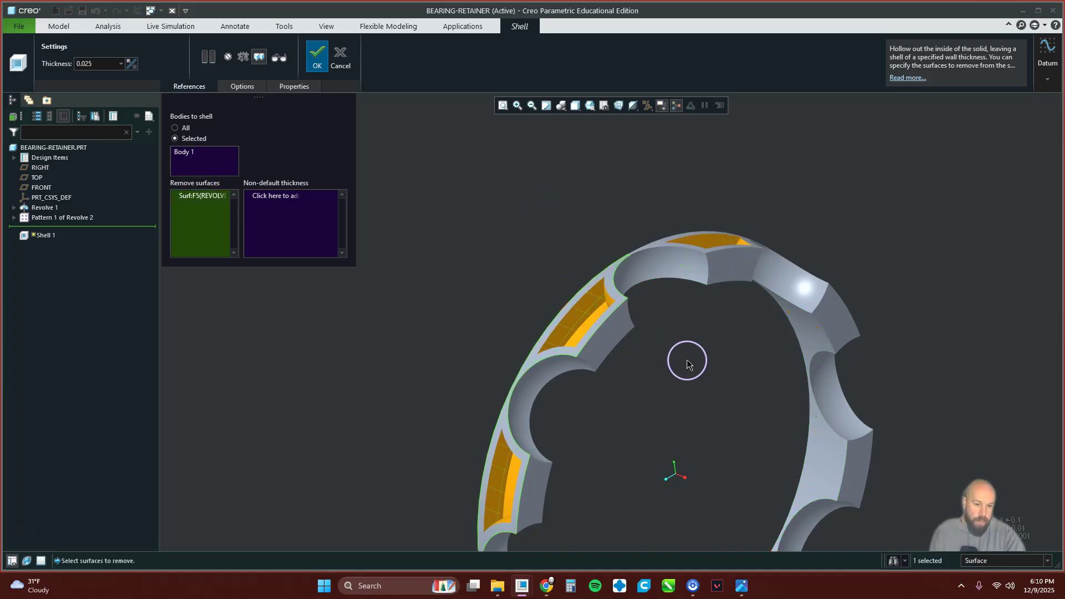
ctrl+click(799, 329)
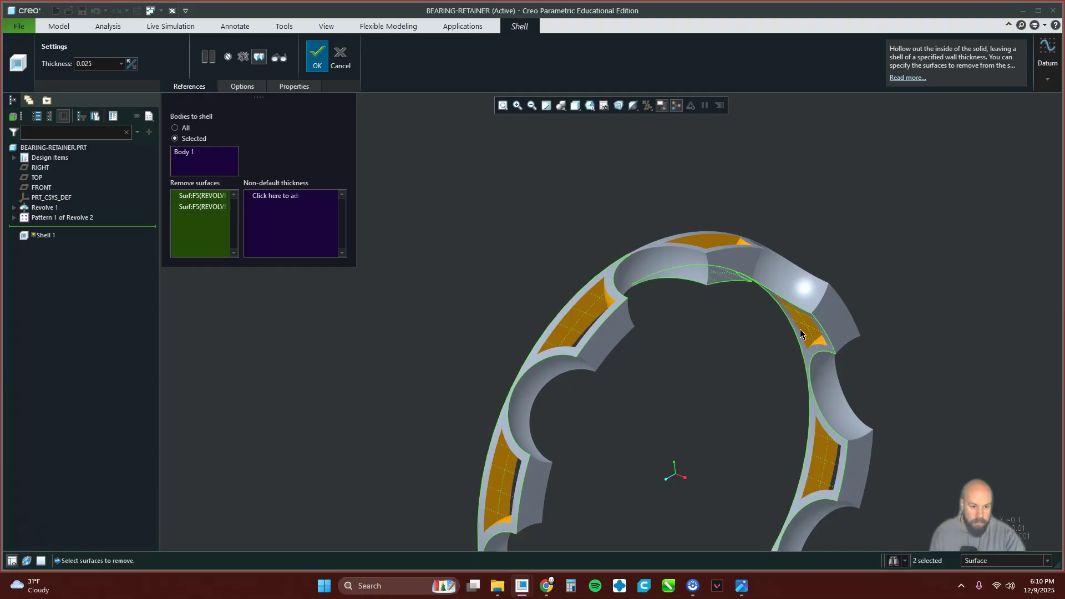
middle_drag(720, 400, 799, 432)
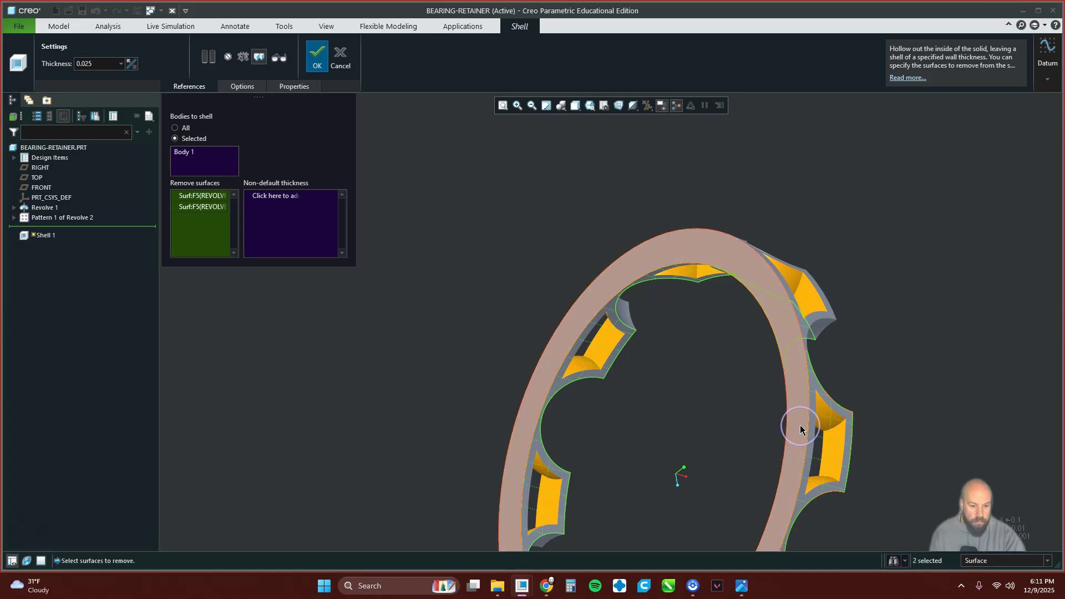
ctrl+click(801, 430)
mouse_move(801, 427)
middle_down()
mouse_move(892, 425)
mouse_move(826, 405)
middle_up()
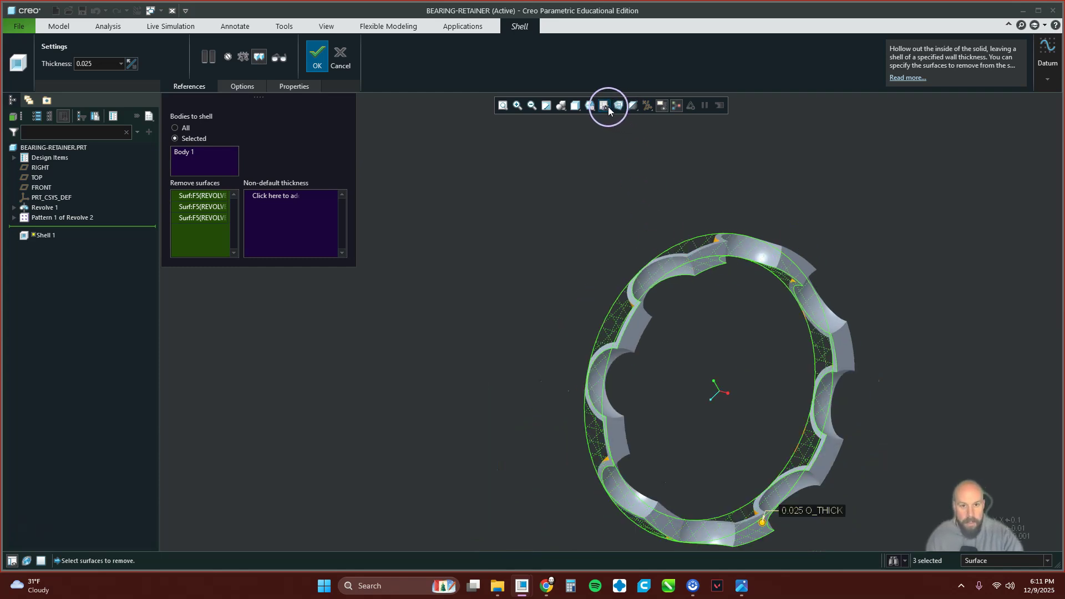
mouse_move(616, 211)
middle_down()
mouse_move(800, 227)
mouse_move(625, 223)
middle_up()
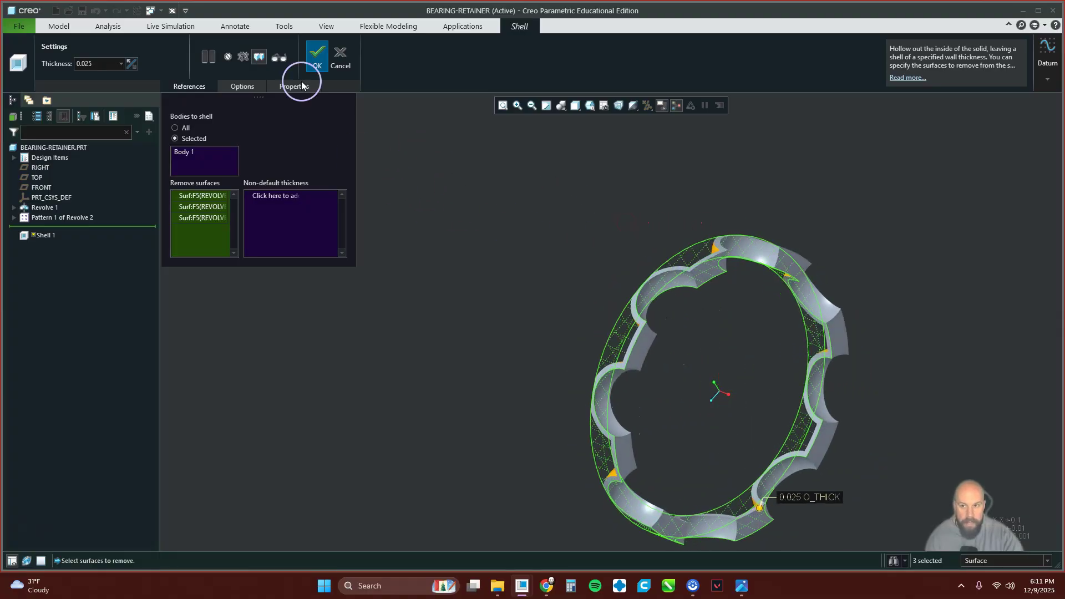
Finish the 0.025 thick shell with the three selected surfaces removed, and return the ring to its standard 3D orientation
click(316, 57)
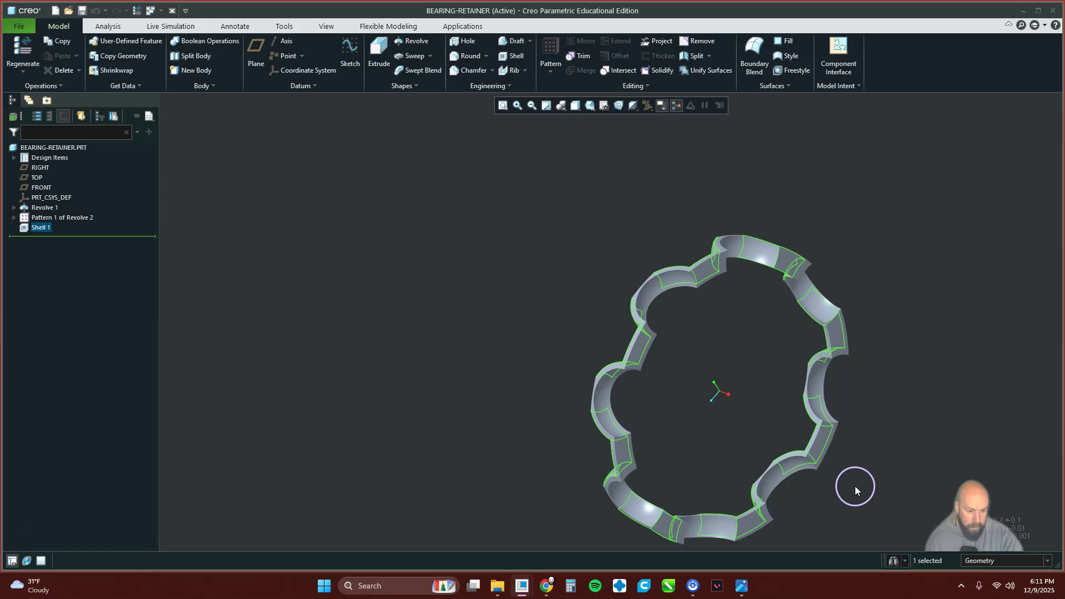
click(593, 110)
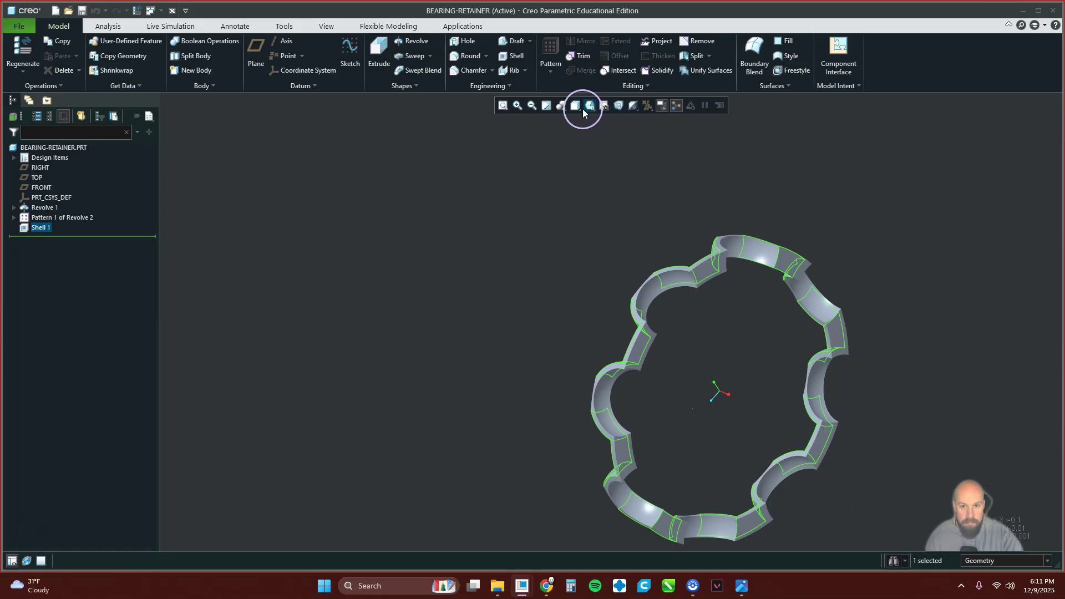
click(597, 119)
click(815, 240)
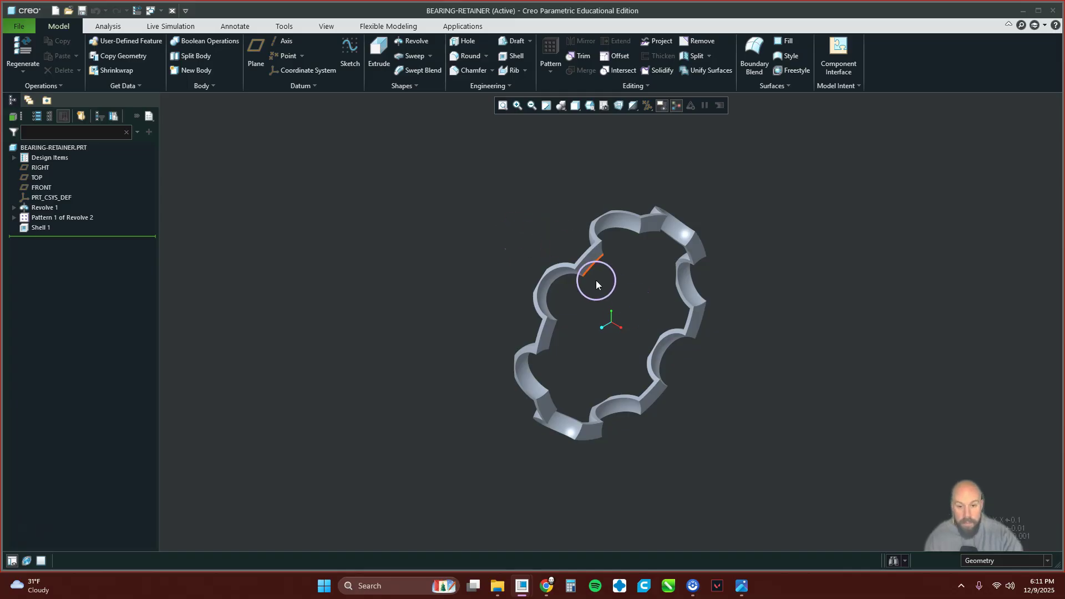
Apply the bright green appearance to the entire bearing retainer part
click(326, 27)
click(117, 62)
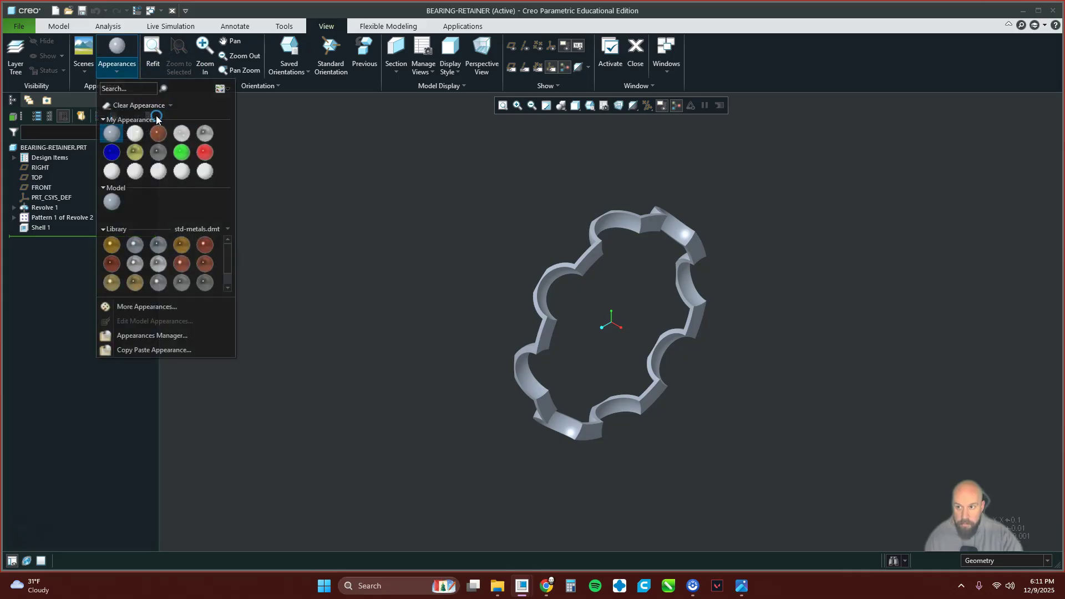
click(182, 151)
click(54, 148)
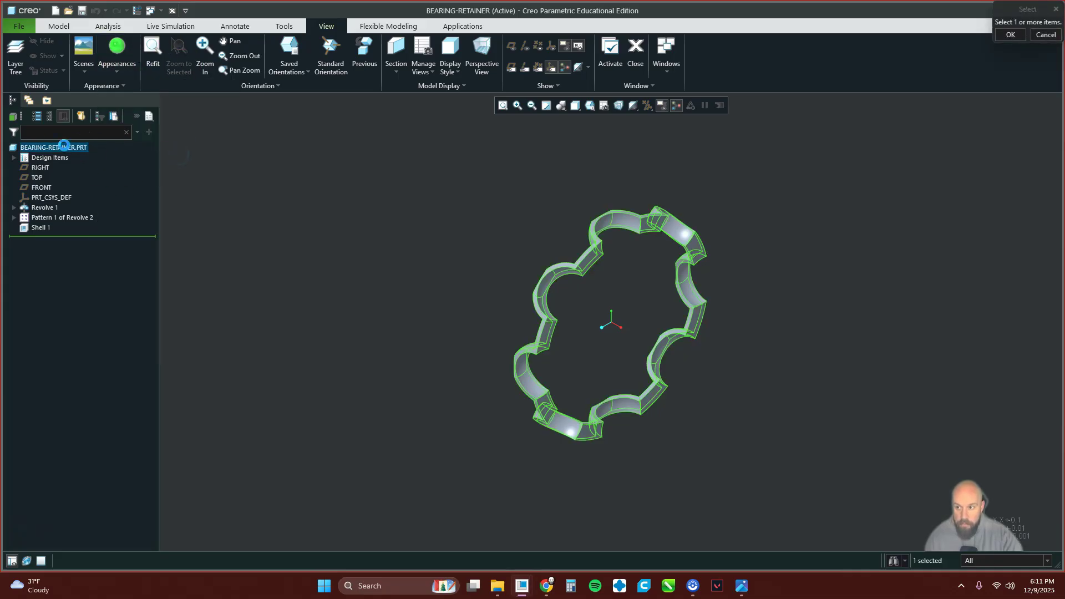
middle_click(207, 185)
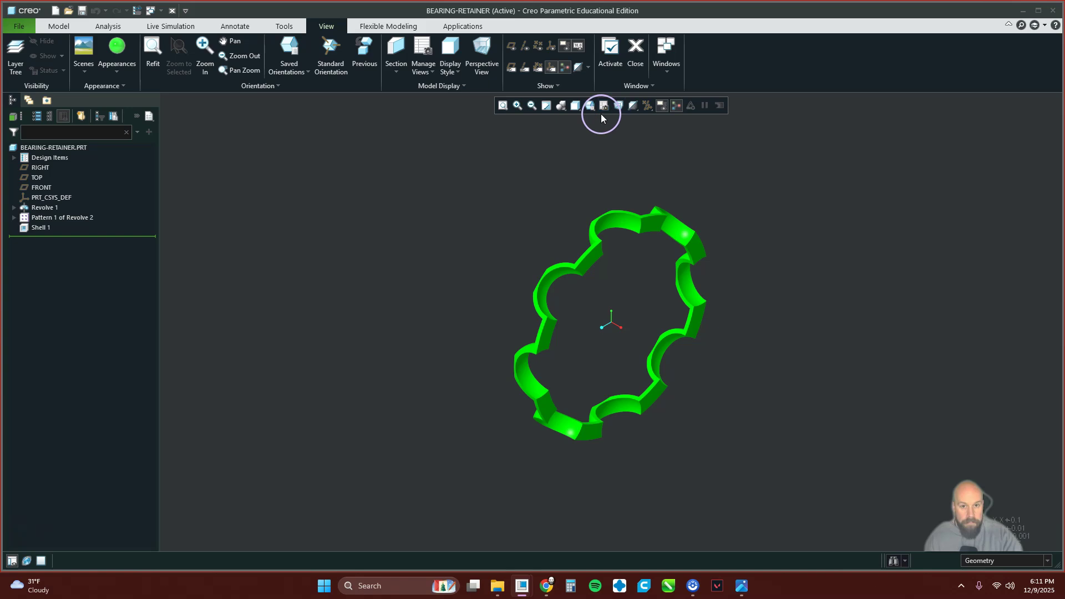